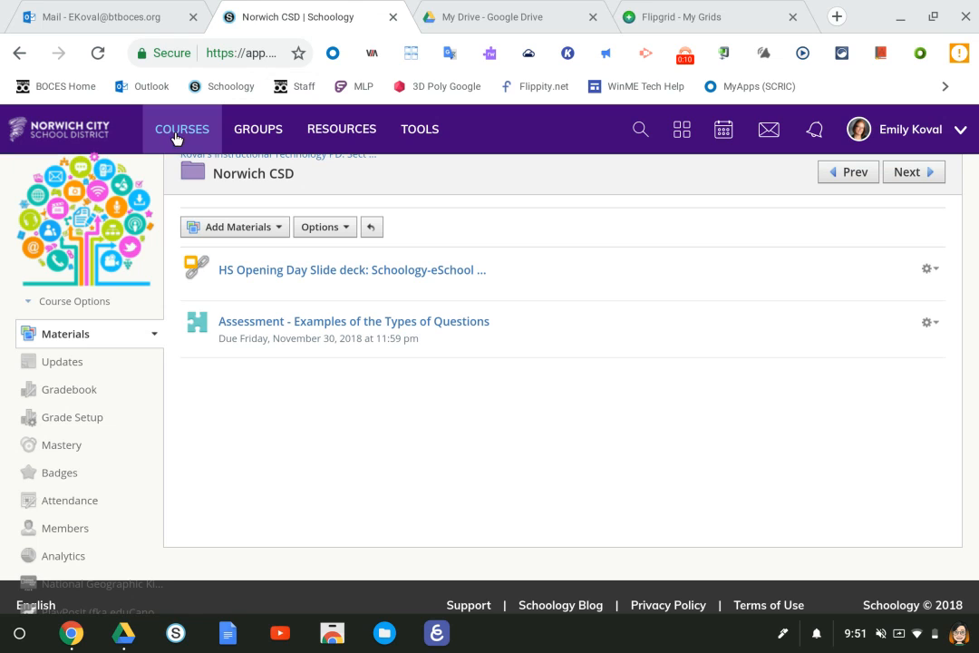
- Choose Add Assignment from the Add Materials menu in the Norwich CSD folder
left_click(258, 225)
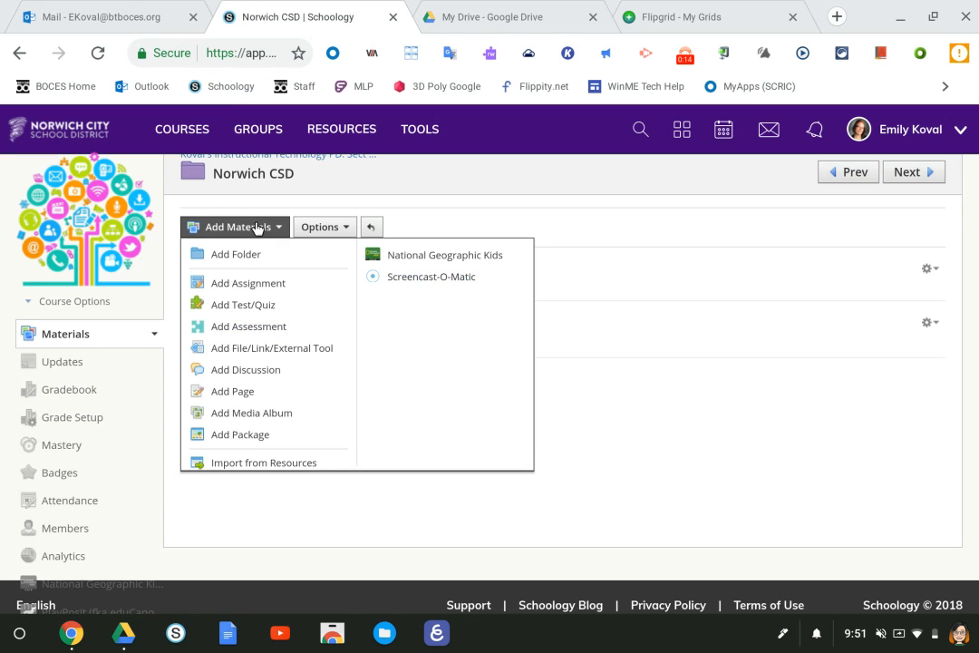
left_click(237, 285)
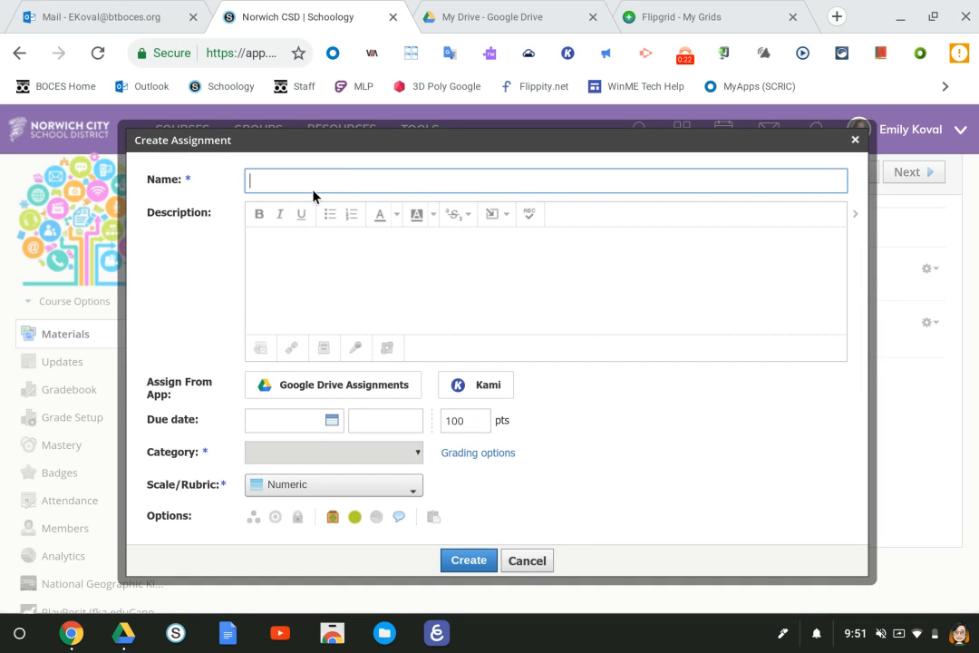
- Enter 'Adding Google Drive Assignment' as the assignment name and open the Google Drive Assignments picker
left_click(326, 166)
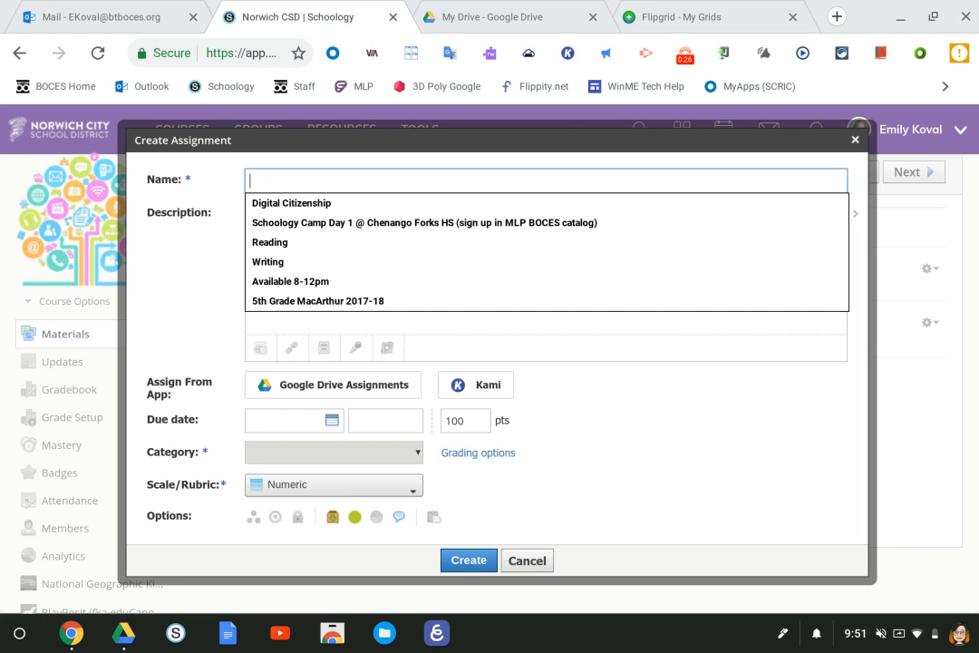
type("Adding Google Drive Assignment")
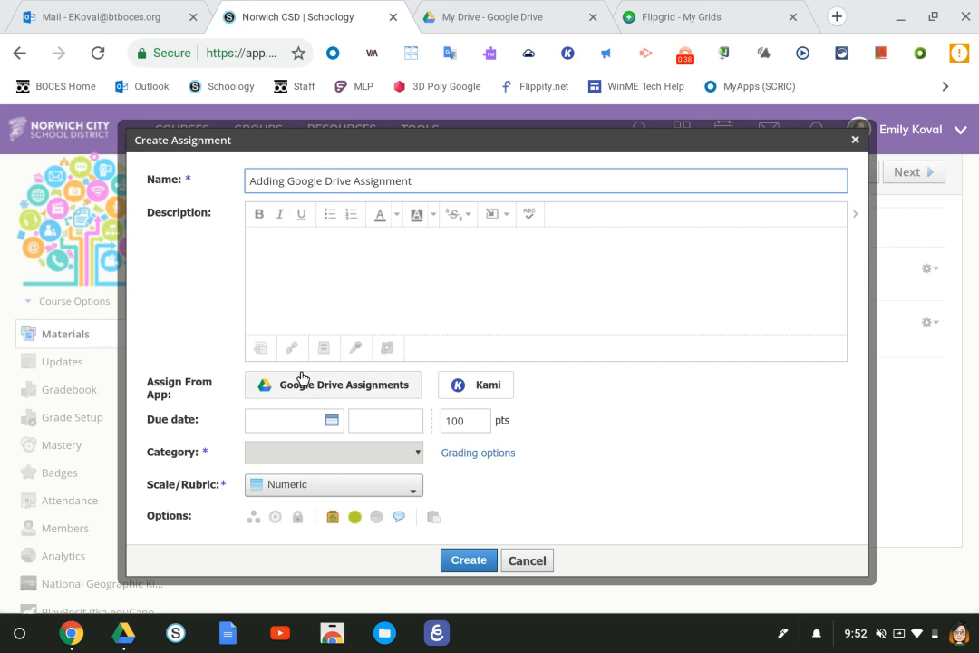
left_click(349, 393)
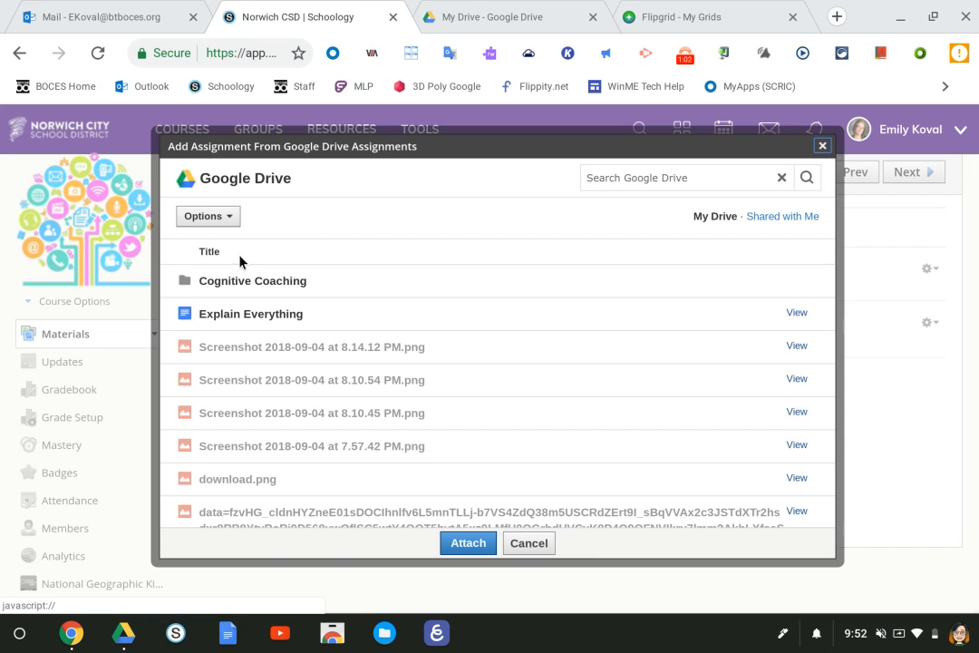
- Search Drive for 'On-Demand' and attach the Pre On-Demand: Informational Writing doc
left_click(686, 157)
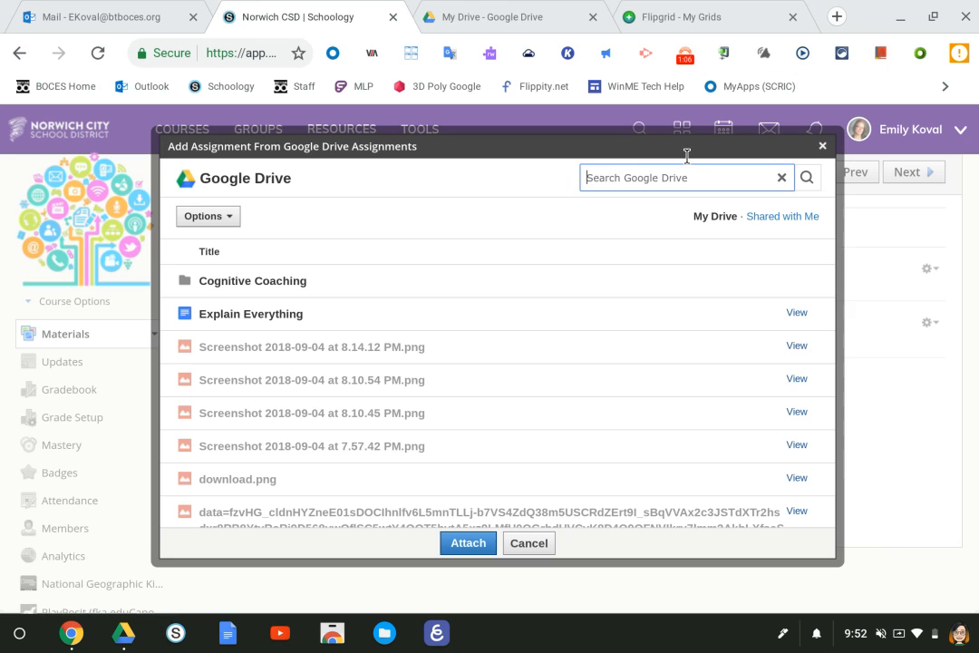
type("Pre-On")
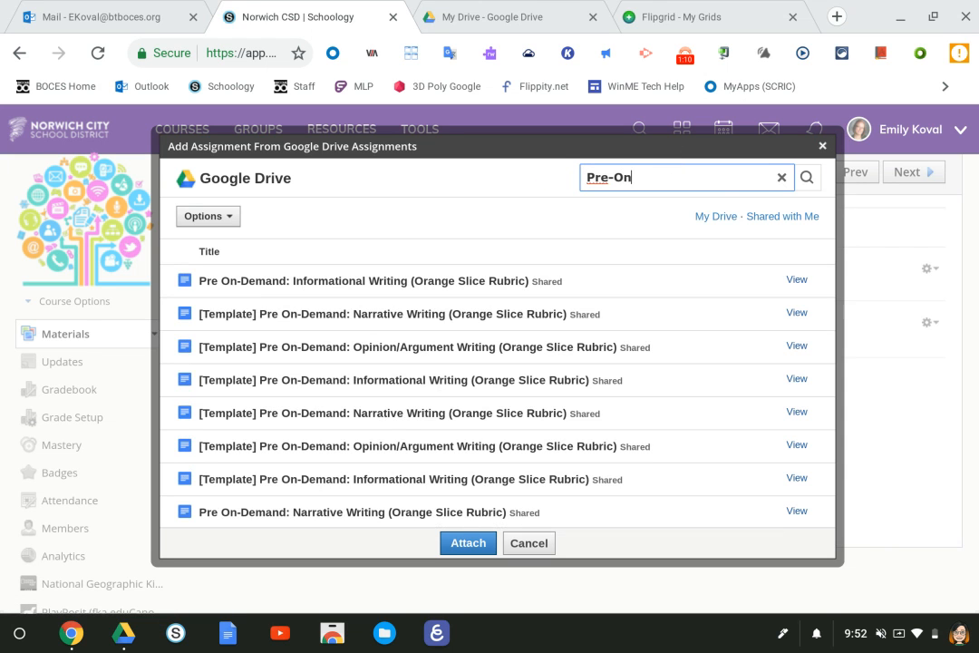
key("BackSpace")
key("BackSpace")
key("BackSpace")
type("On-Demand")
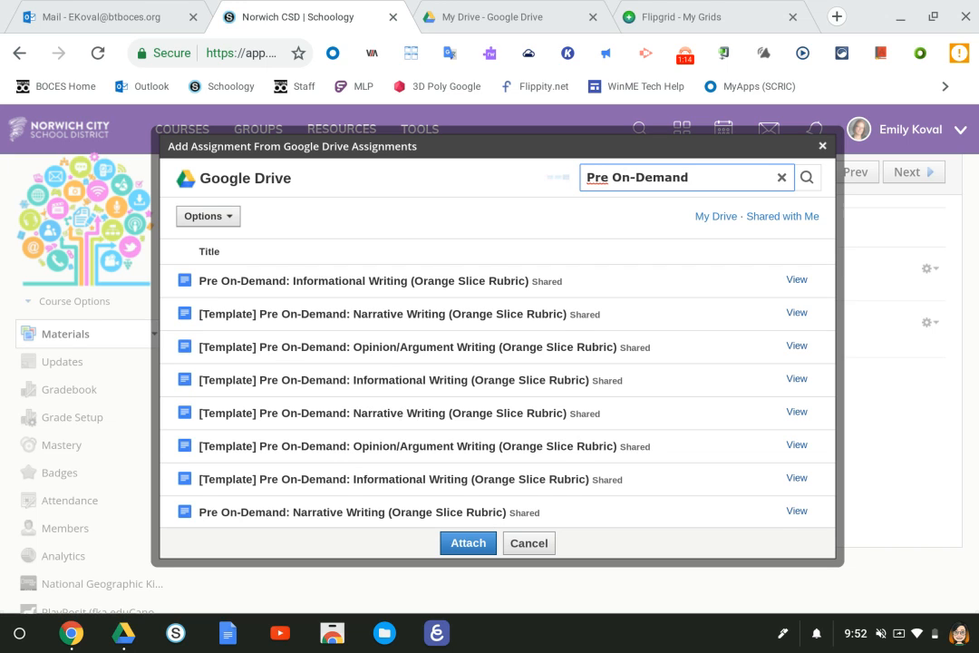
left_click(406, 282)
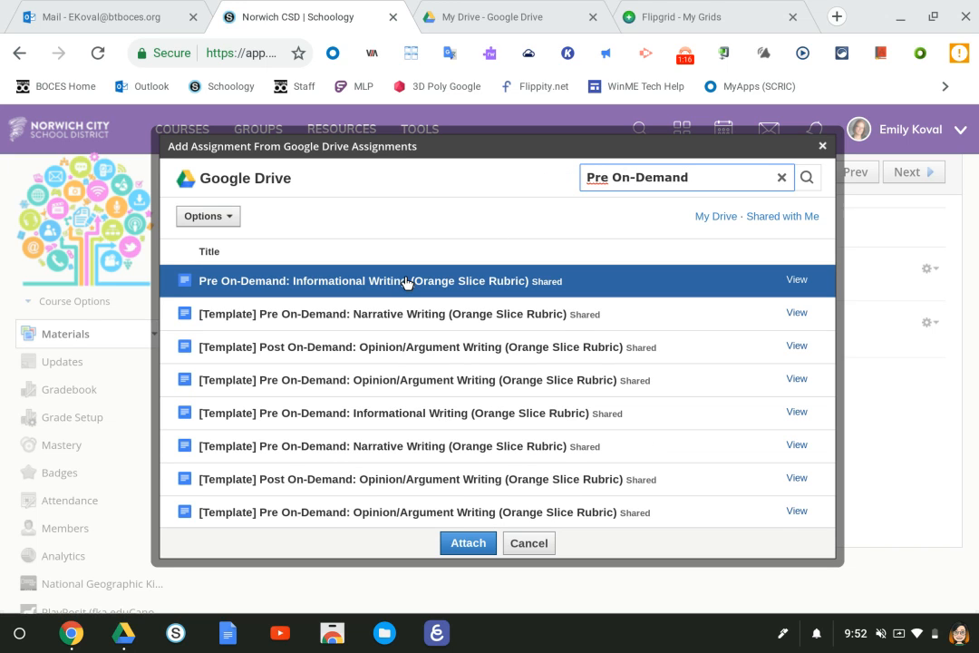
left_click(450, 545)
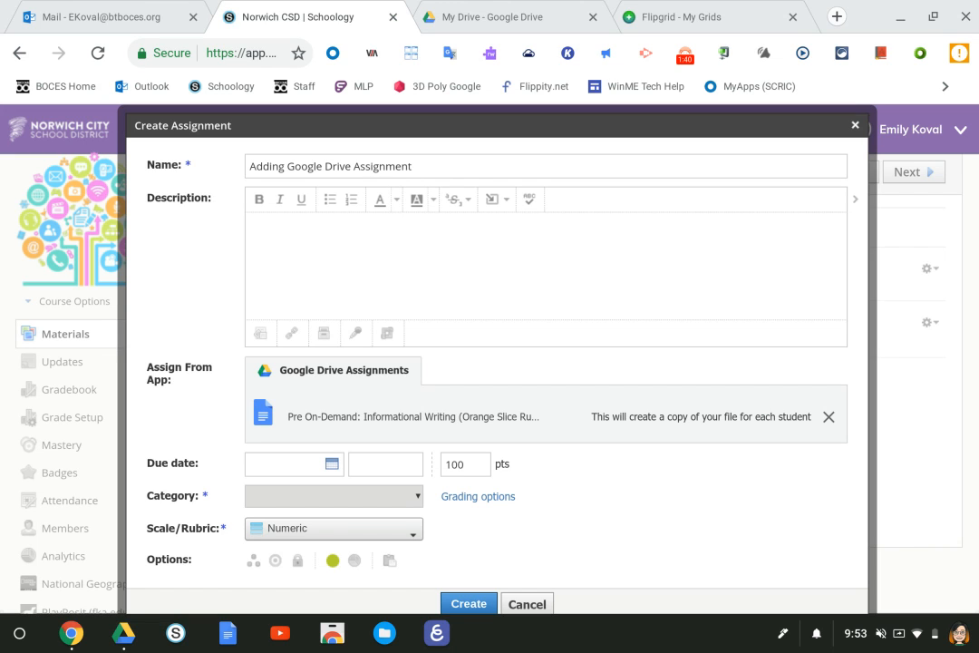
- Set the due date to 9/07/18, choose the Assessment category, and create the assignment
left_click(325, 465)
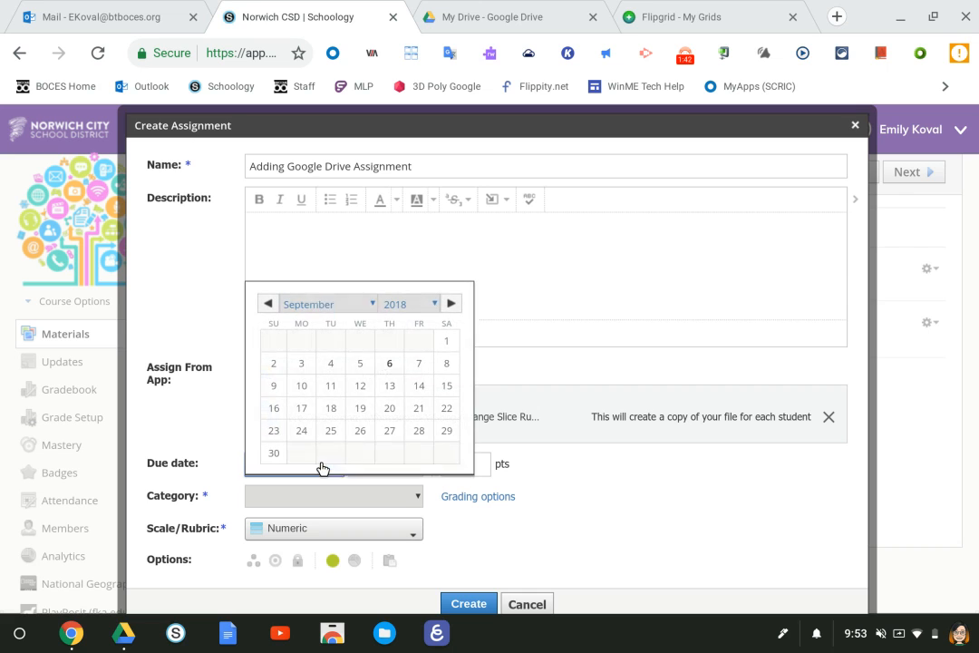
left_click(416, 364)
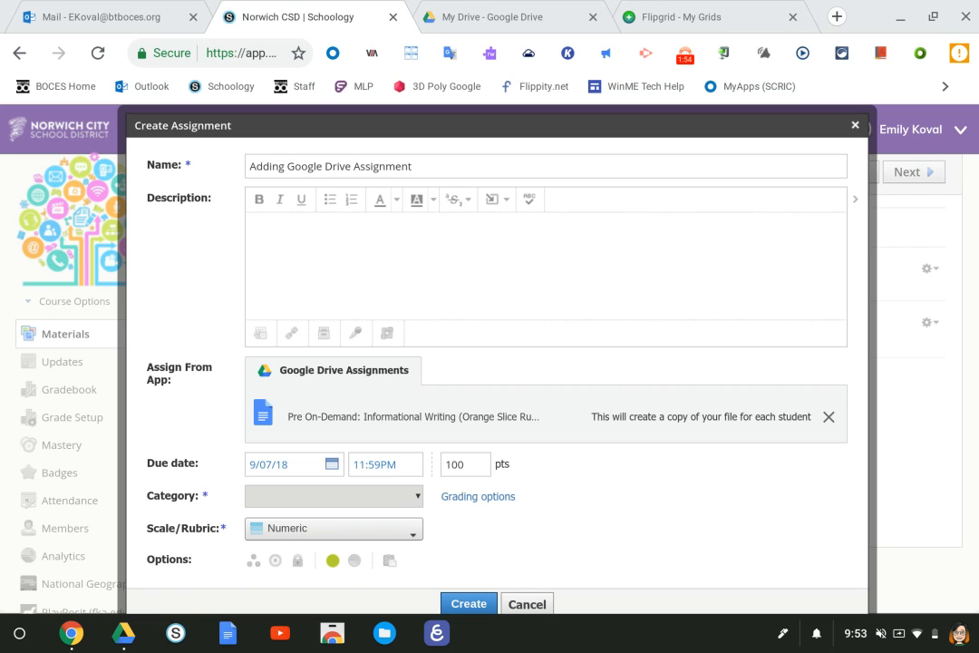
left_click(466, 454)
left_click(396, 496)
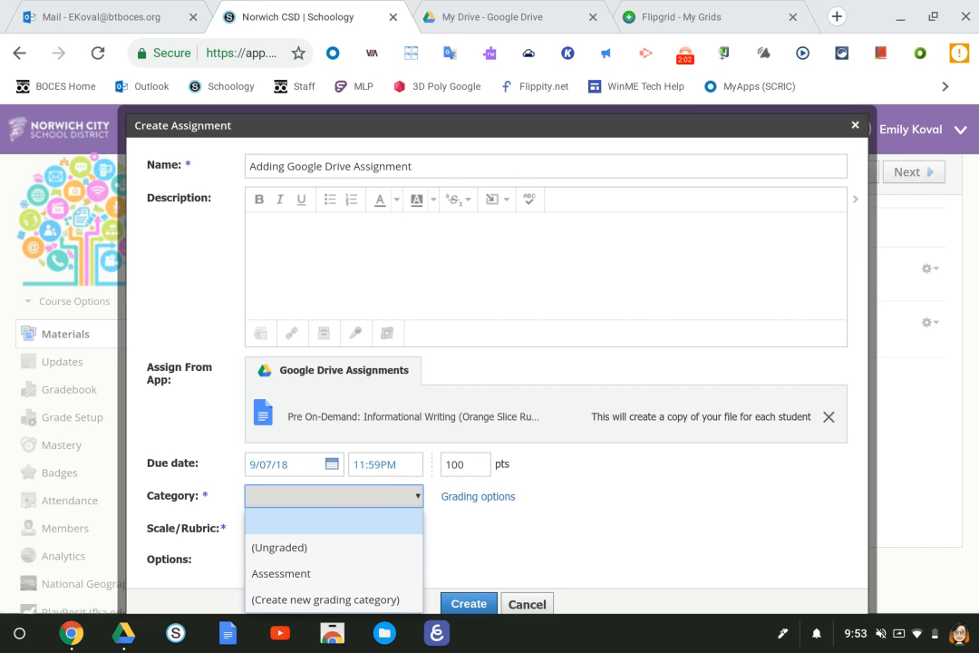
left_click(388, 574)
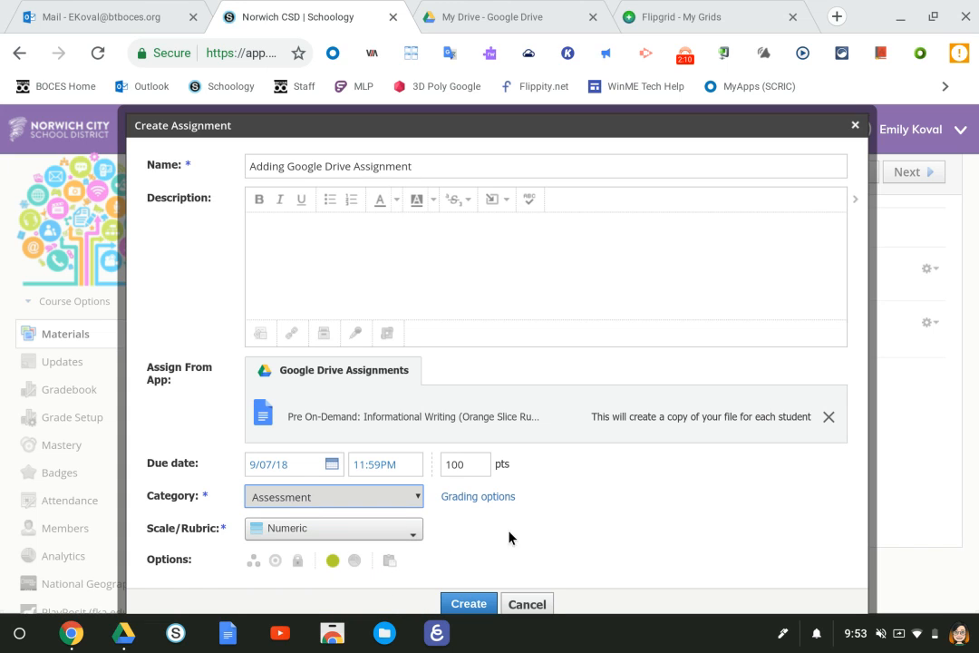
left_click(466, 601)
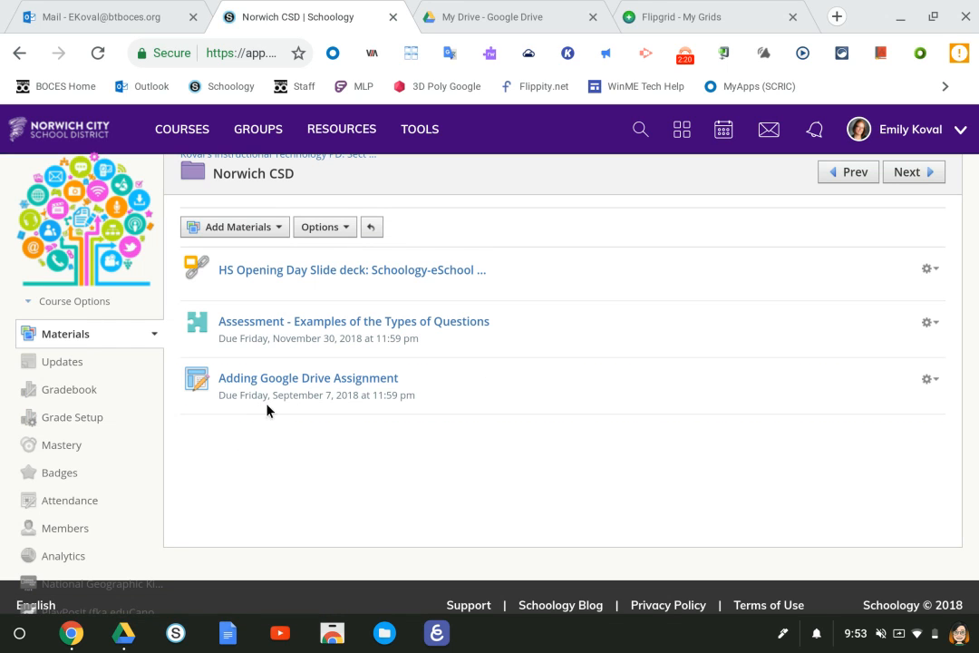
- Edit the assignment to give it the description 'Directions:' and save the changes
left_click(929, 381)
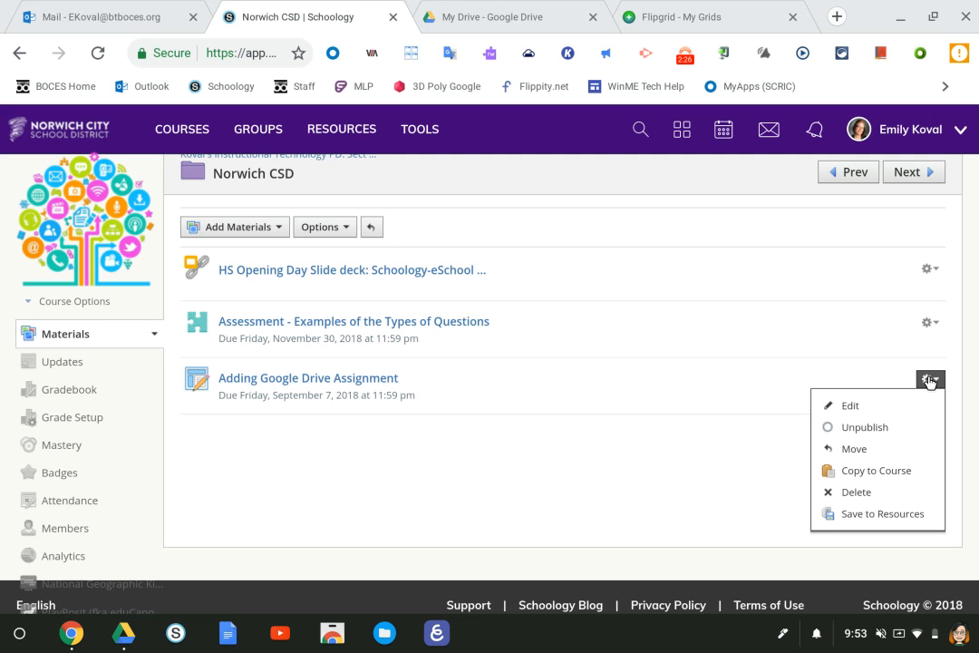
left_click(857, 399)
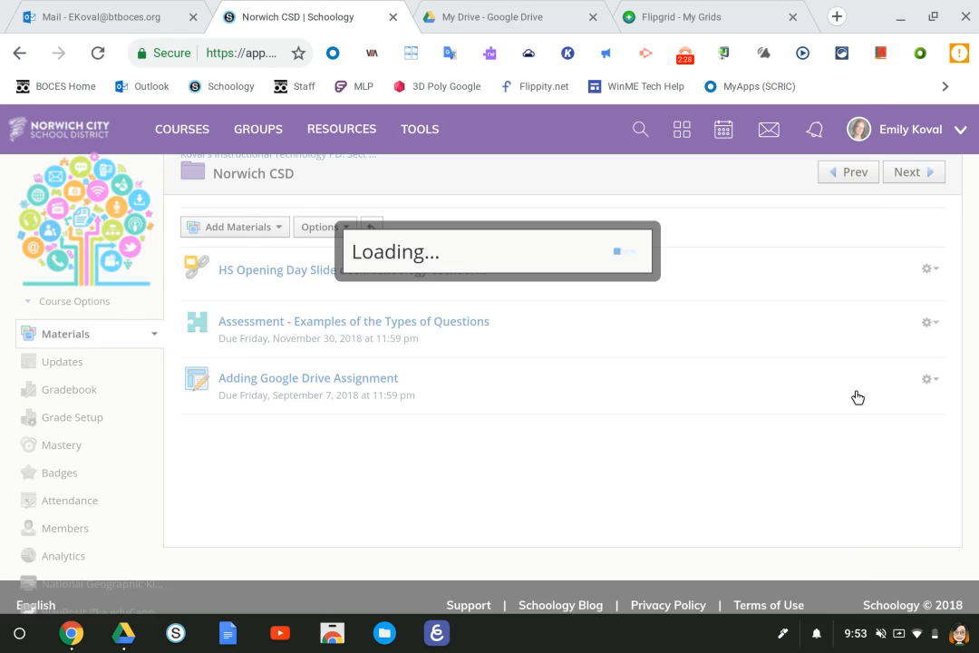
left_click(293, 283)
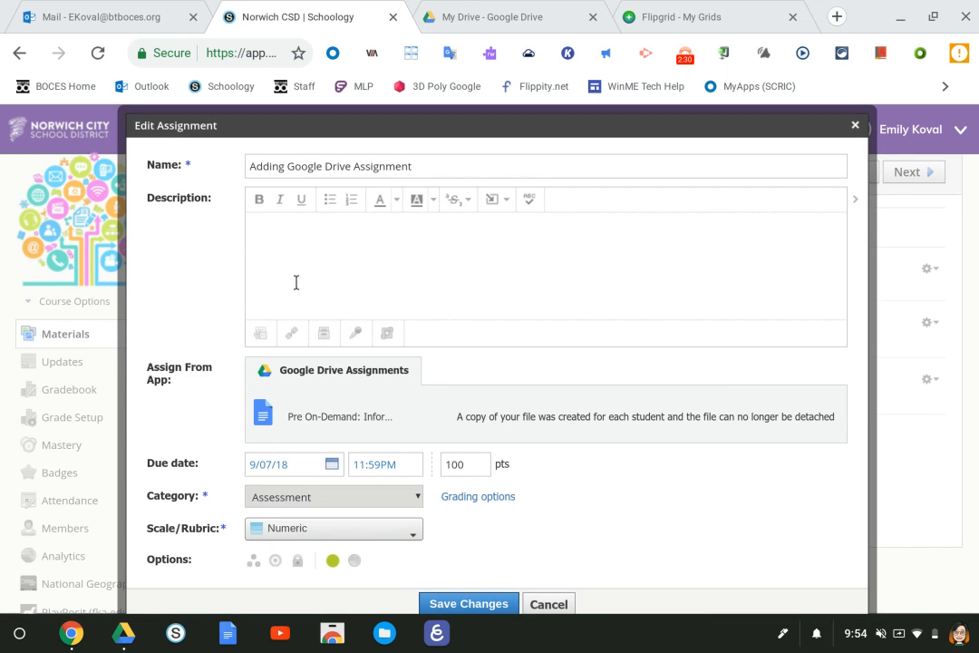
type("Directions:")
left_click(467, 603)
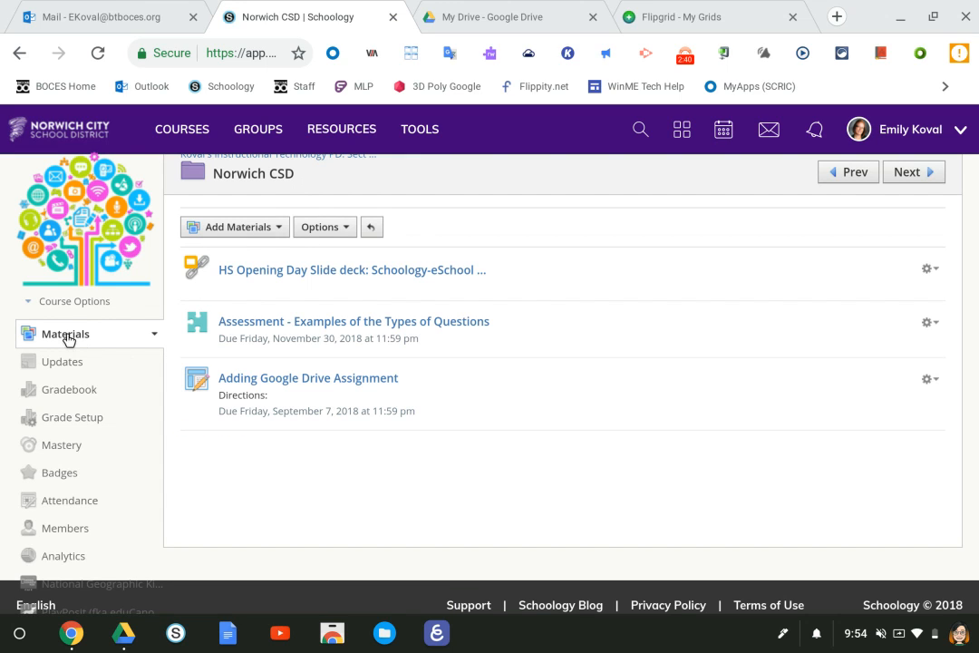
- View the course as the first student and open the assignment from the Norwich CSD folder
left_click(89, 303)
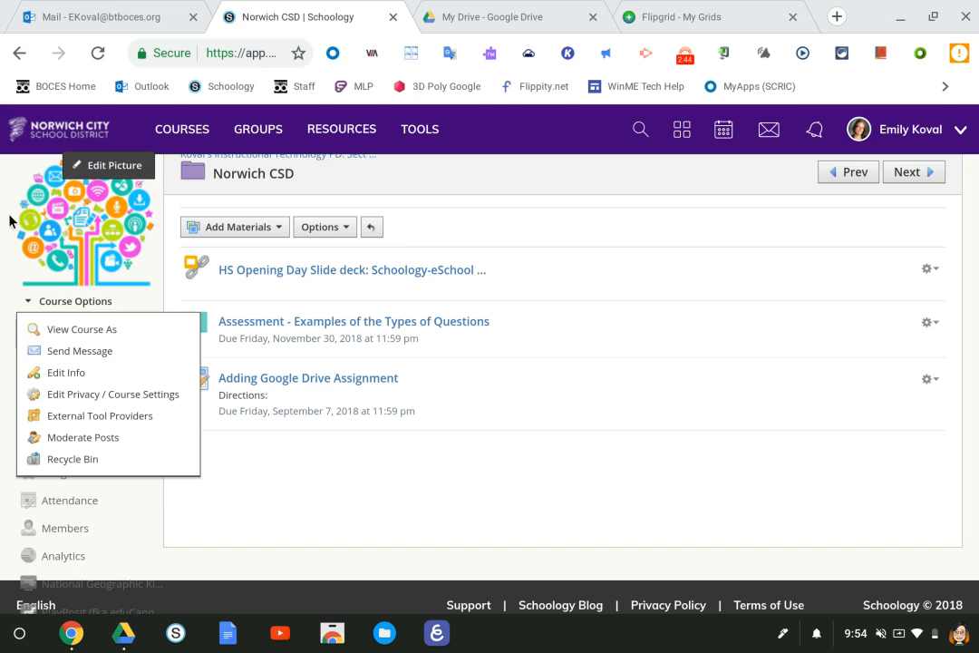
left_click(53, 328)
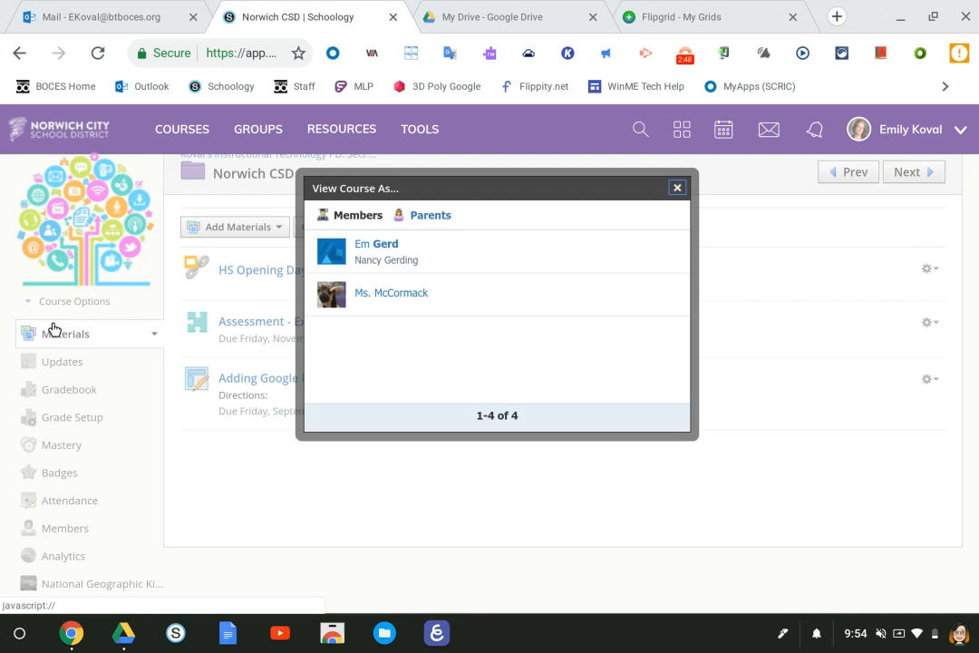
left_click(378, 251)
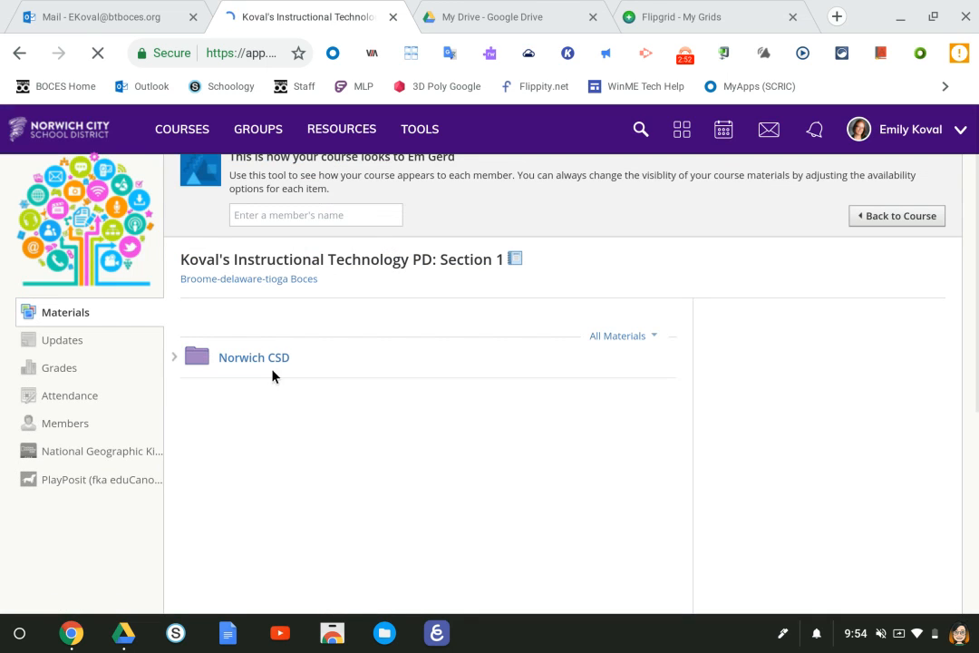
left_click(267, 357)
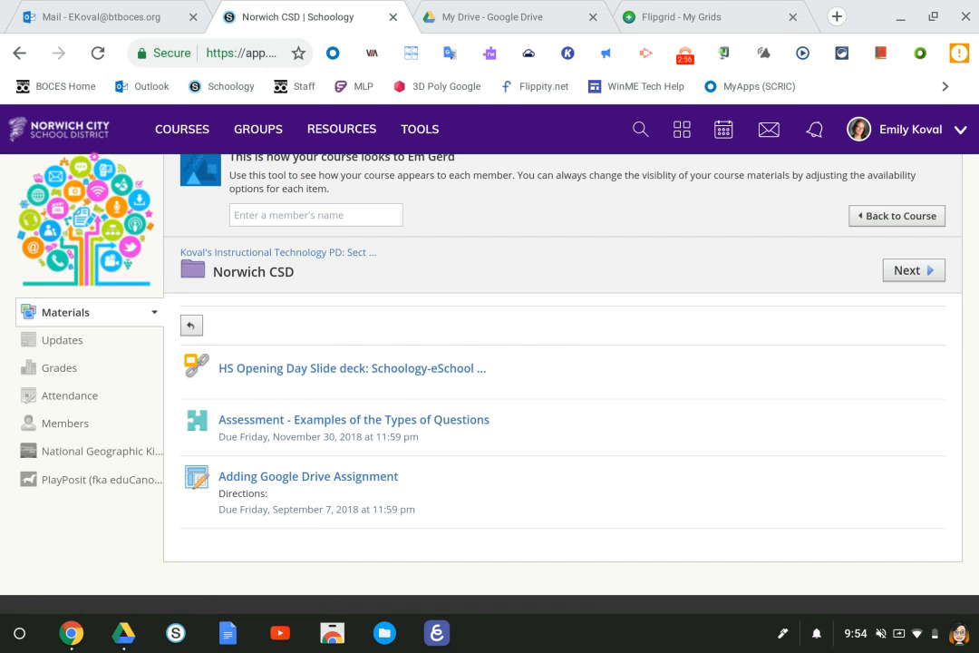
left_click(284, 478)
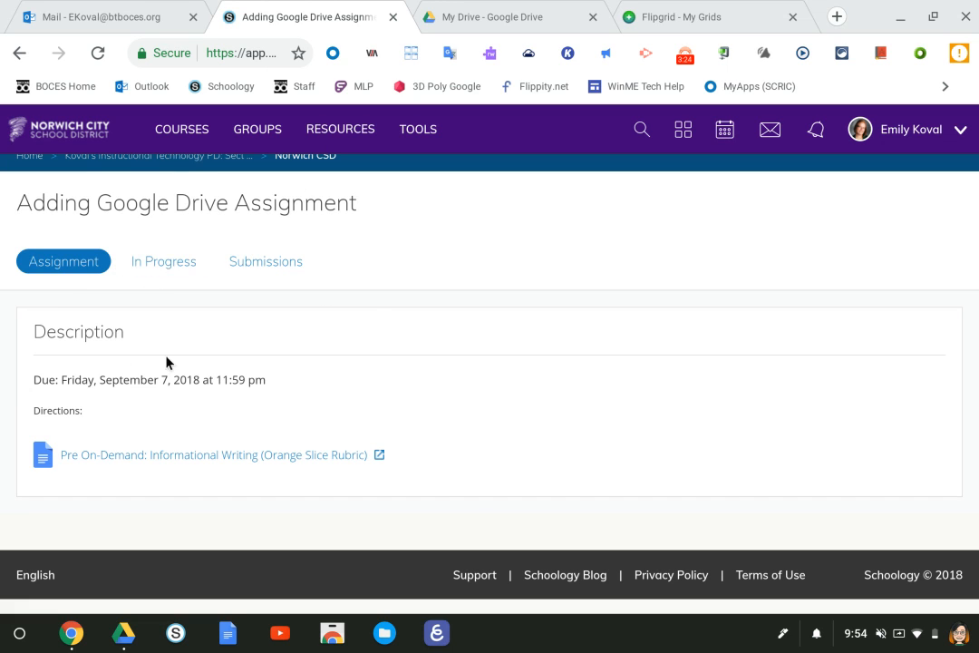
- Look over the In Progress and Submissions tabs, then open the linked Pre On-Demand doc
left_click(171, 260)
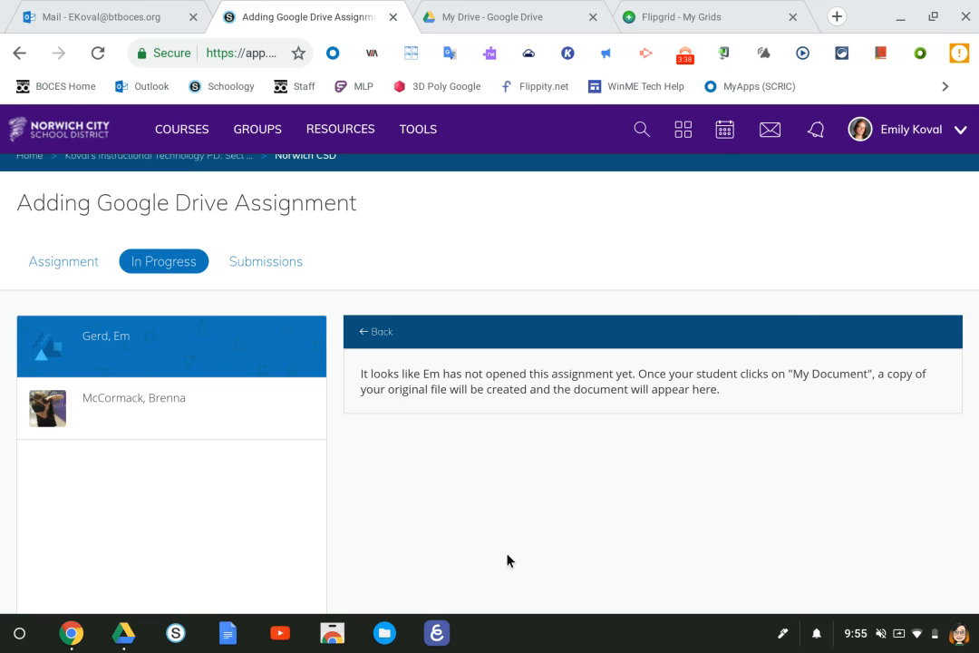
left_click(244, 261)
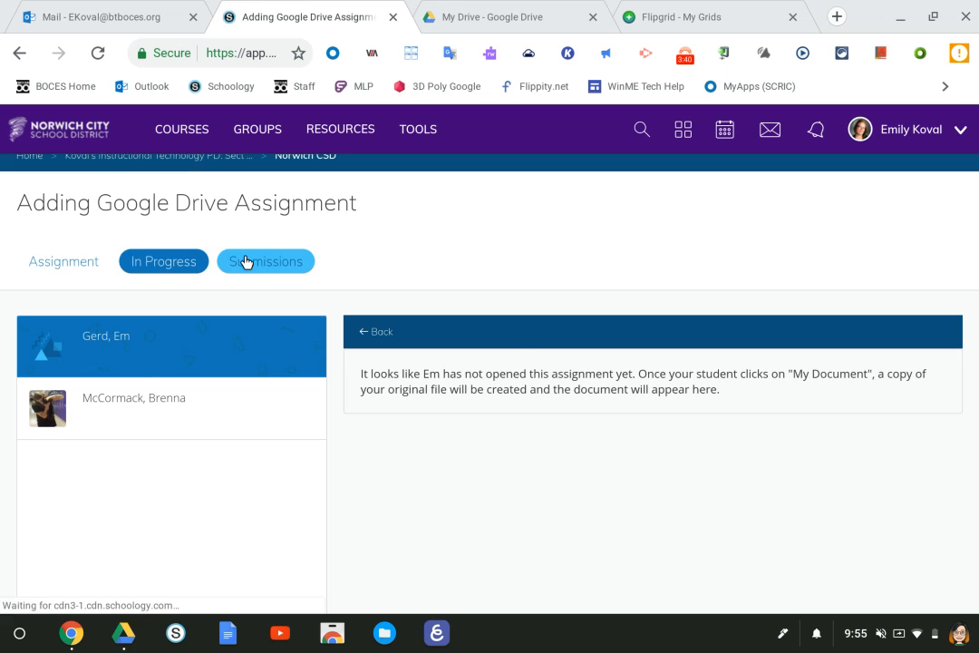
left_click(52, 268)
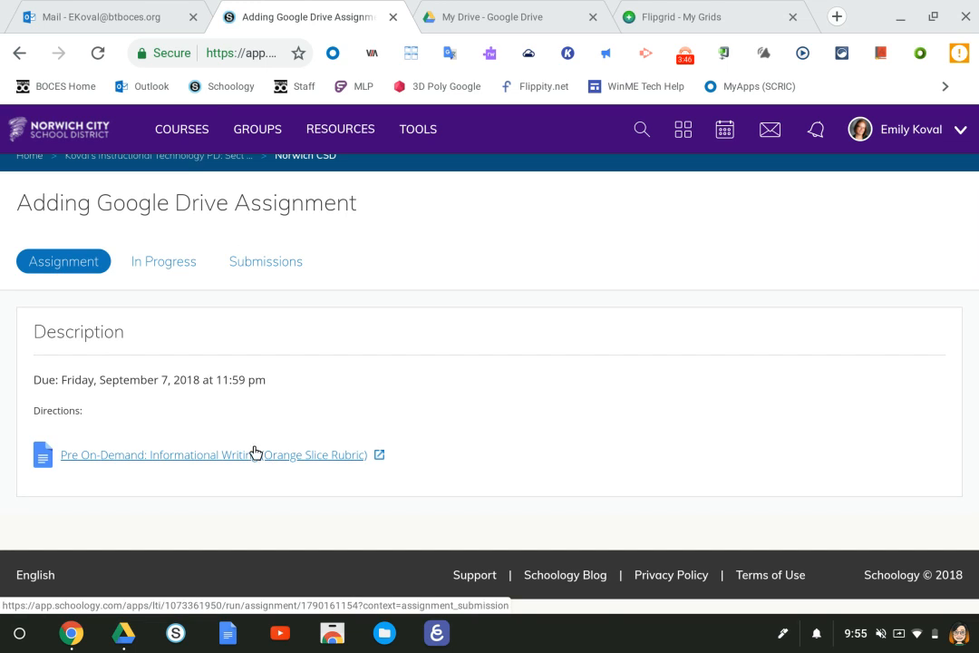
left_click(150, 267)
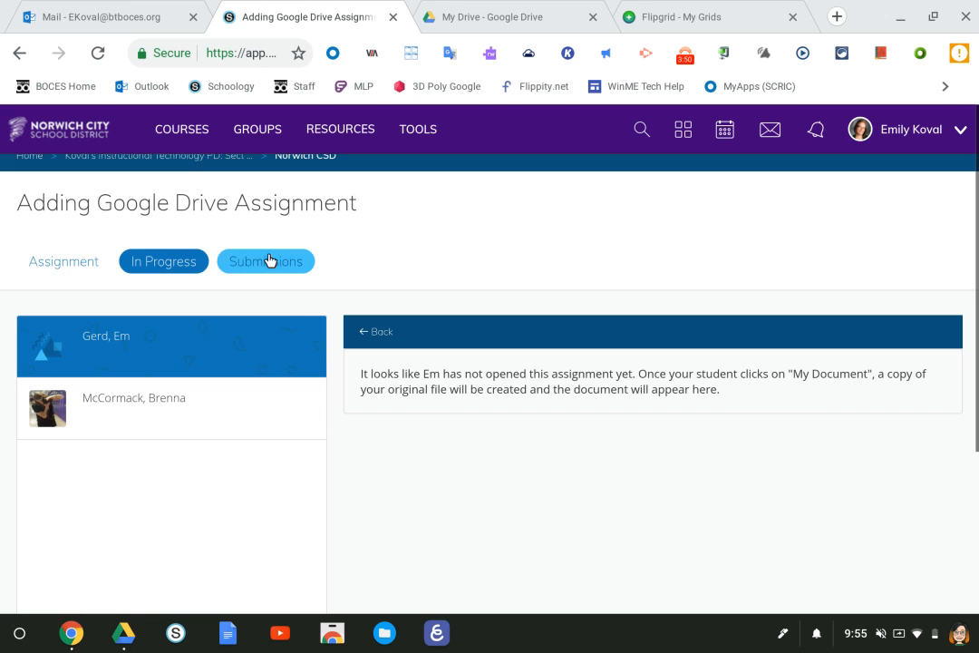
left_click(32, 270)
left_click(157, 457)
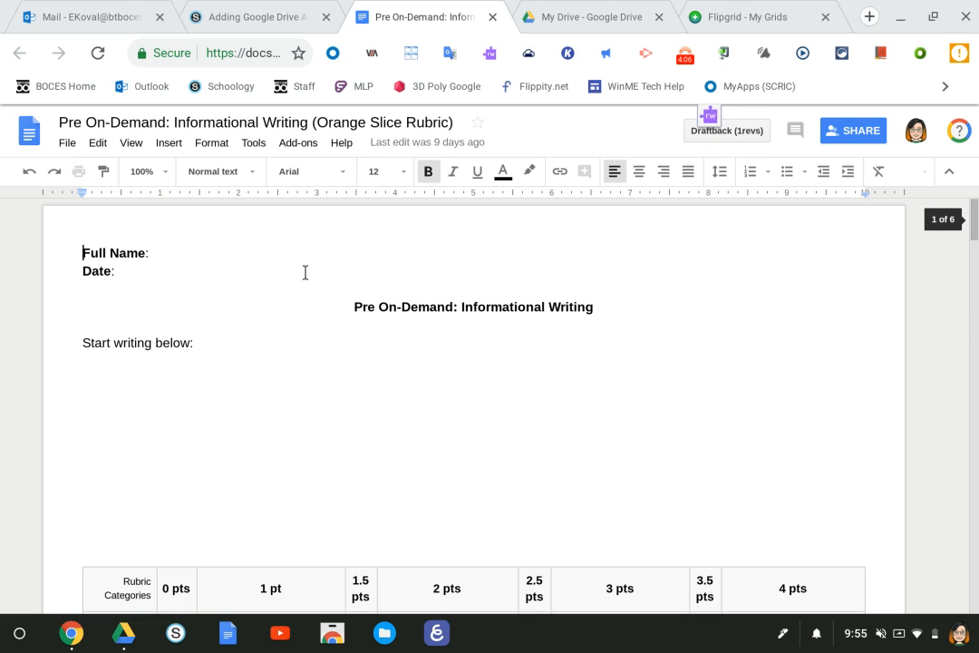
- Comment 'Please make sure to capitalize names.' on the word 'below' in the rubric
left_click(146, 327)
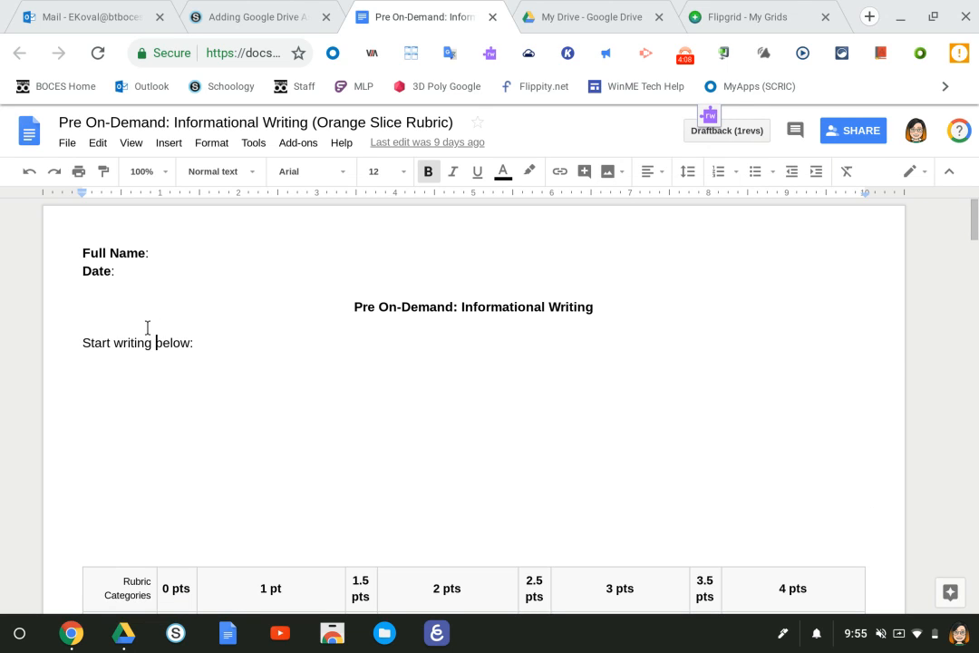
key("shift+Right")
key("shift+Right")
key("shift+Right")
key("shift+Right")
key("shift+Right")
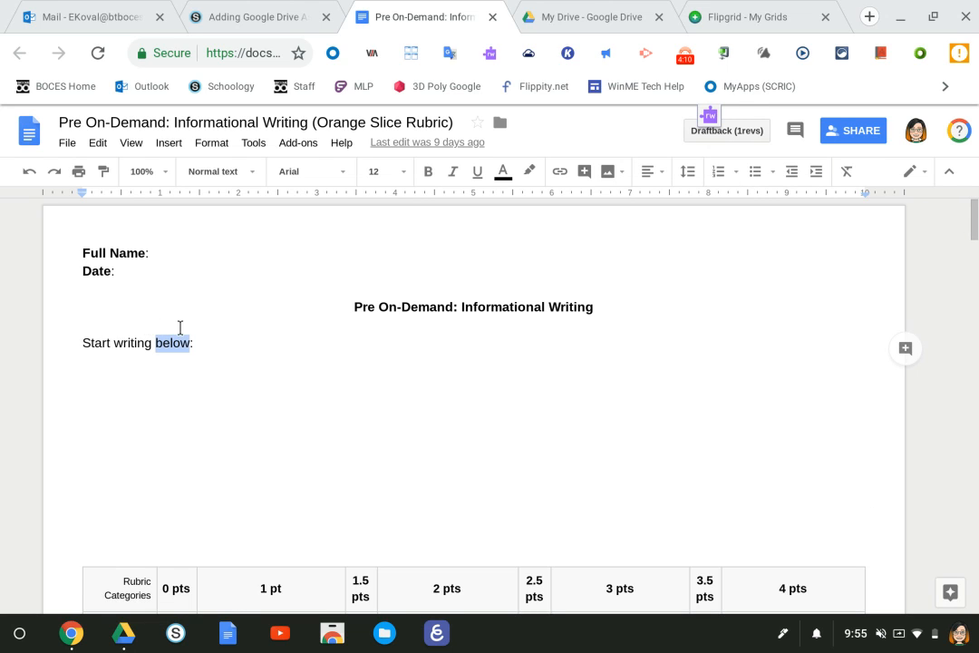
left_click(904, 349)
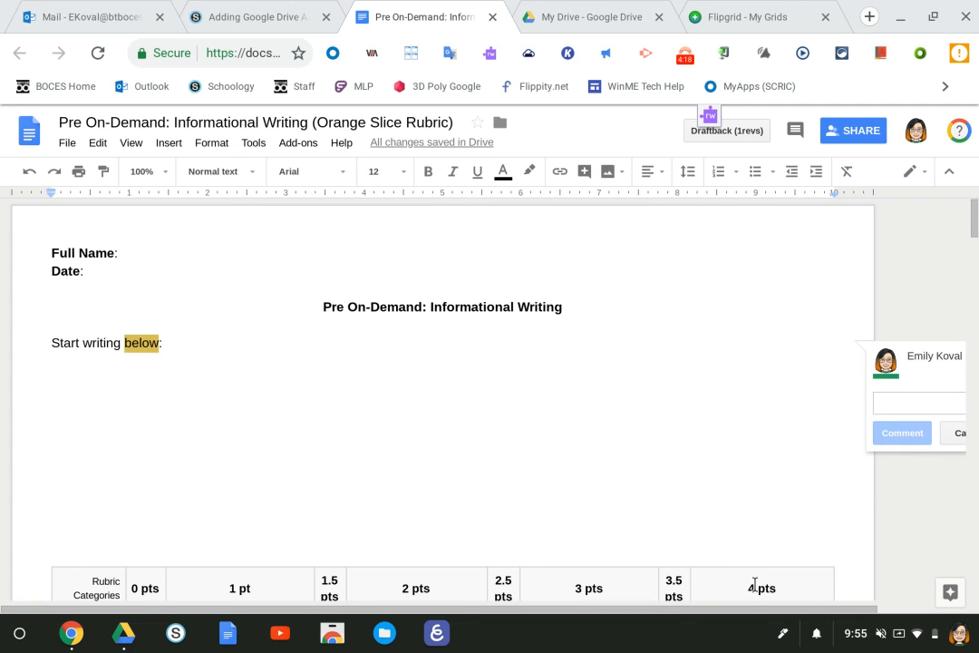
scroll(763, 610, "right", 2)
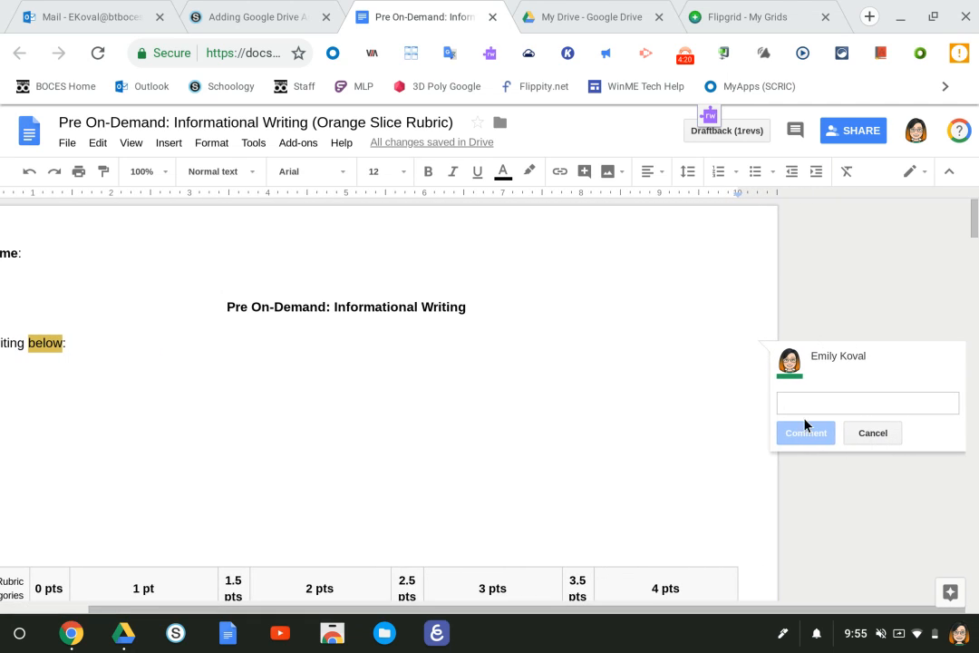
type("Please")
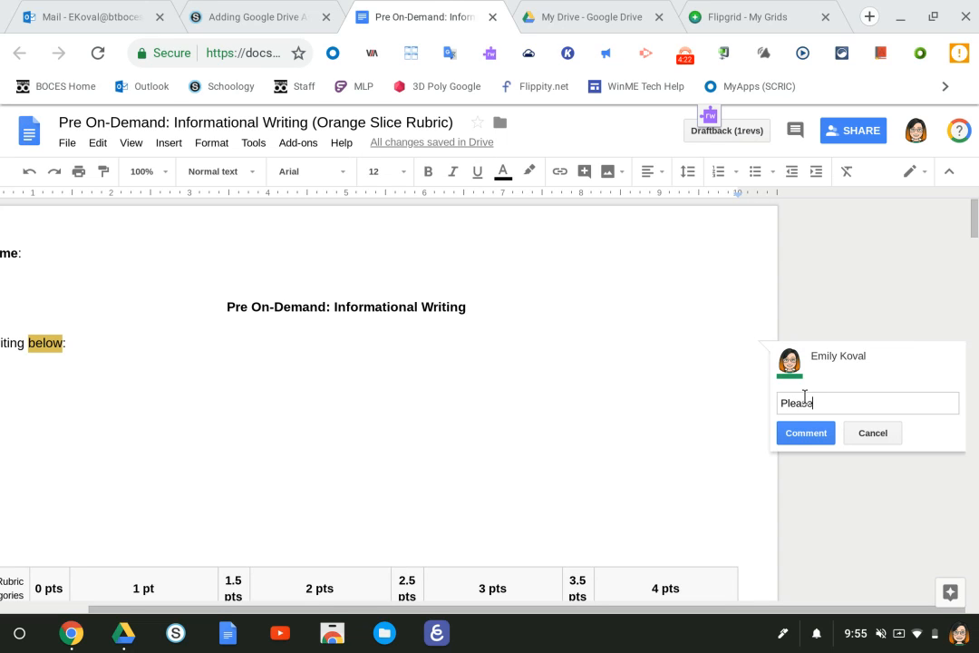
type(" make sure to Cap8")
key("BackSpace")
key("BackSpace")
key("BackSpace")
key("BackSpace")
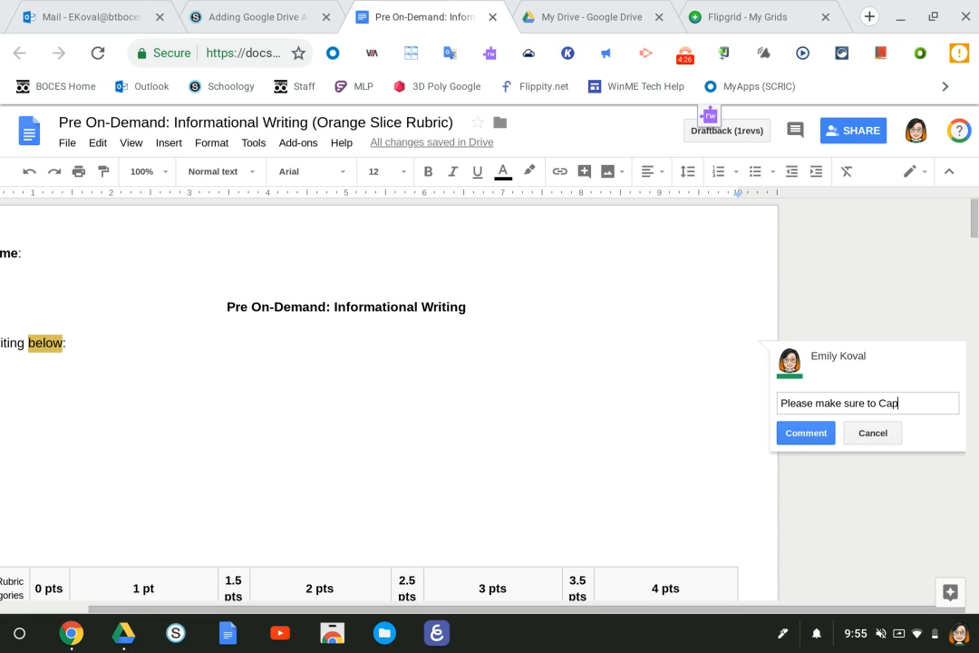
type("capitalize names.")
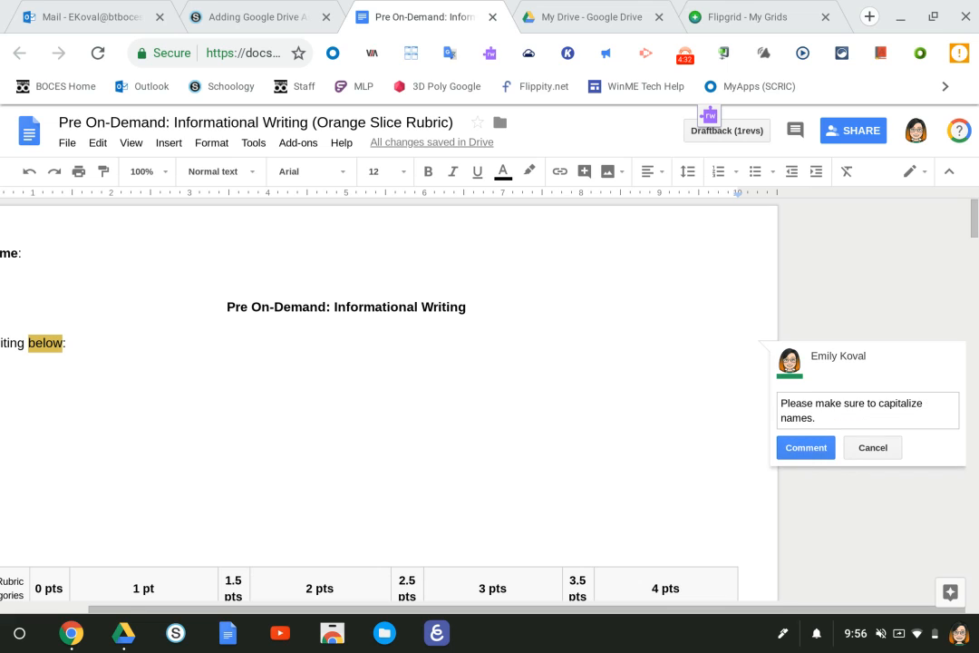
left_click(820, 455)
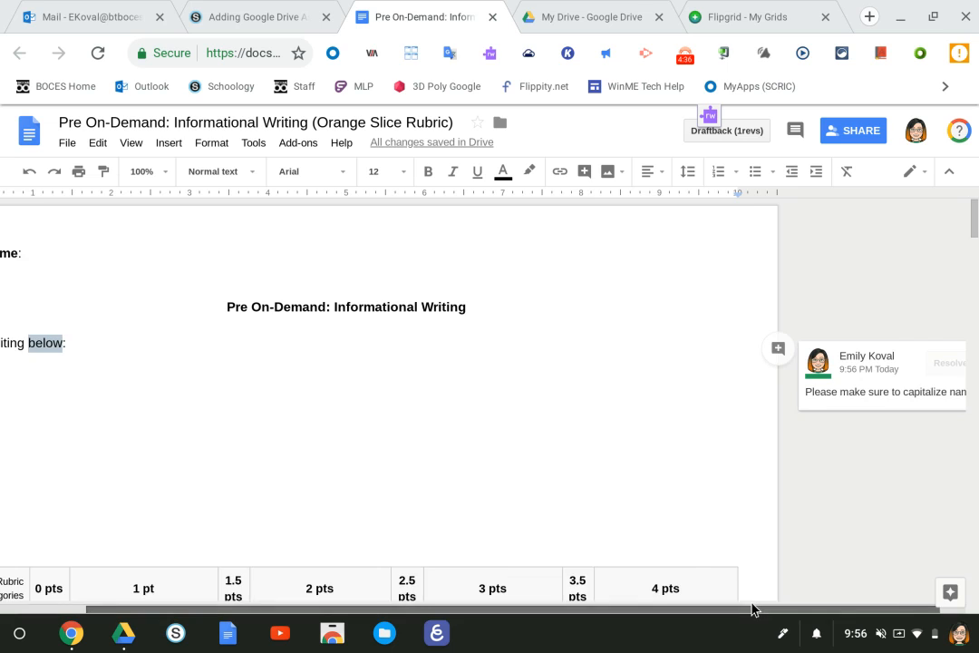
left_click_drag(749, 609, 891, 595)
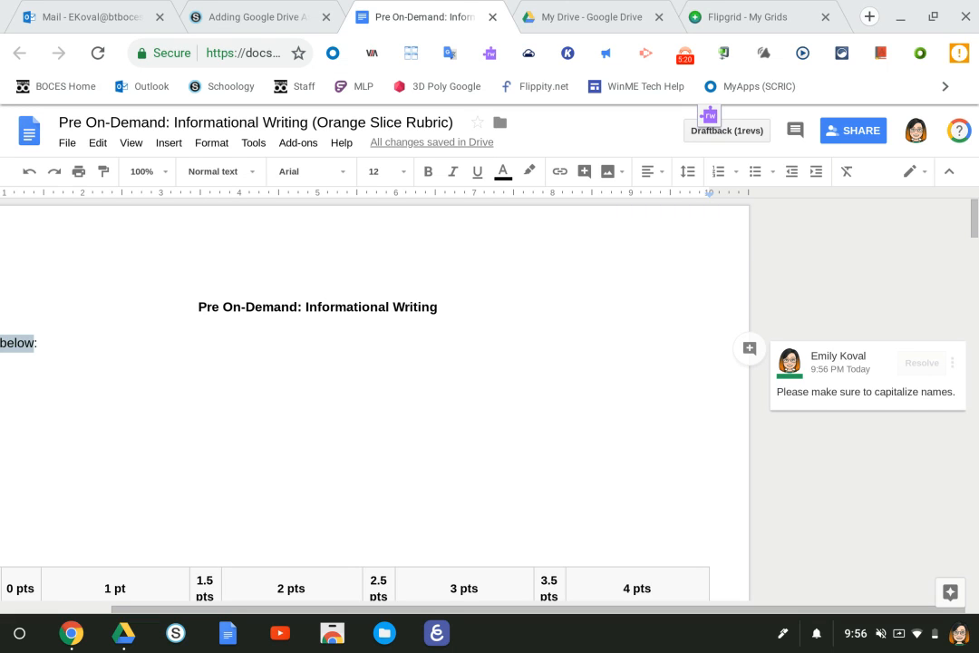
- Switch back to the 'Adding Google Drive Assignment' page in Schoology
left_click(280, 4)
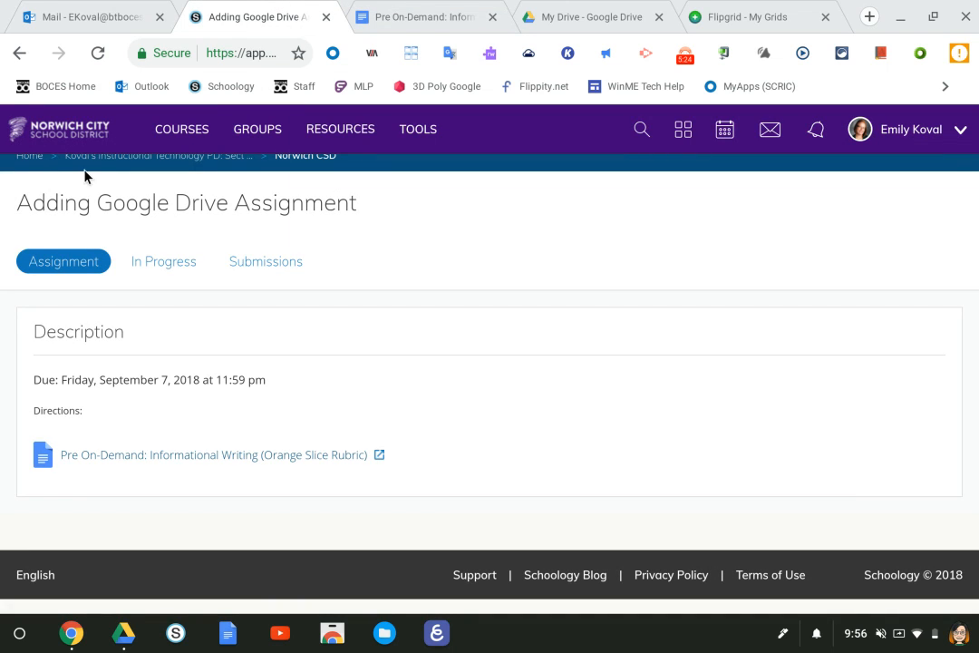
left_click(30, 156)
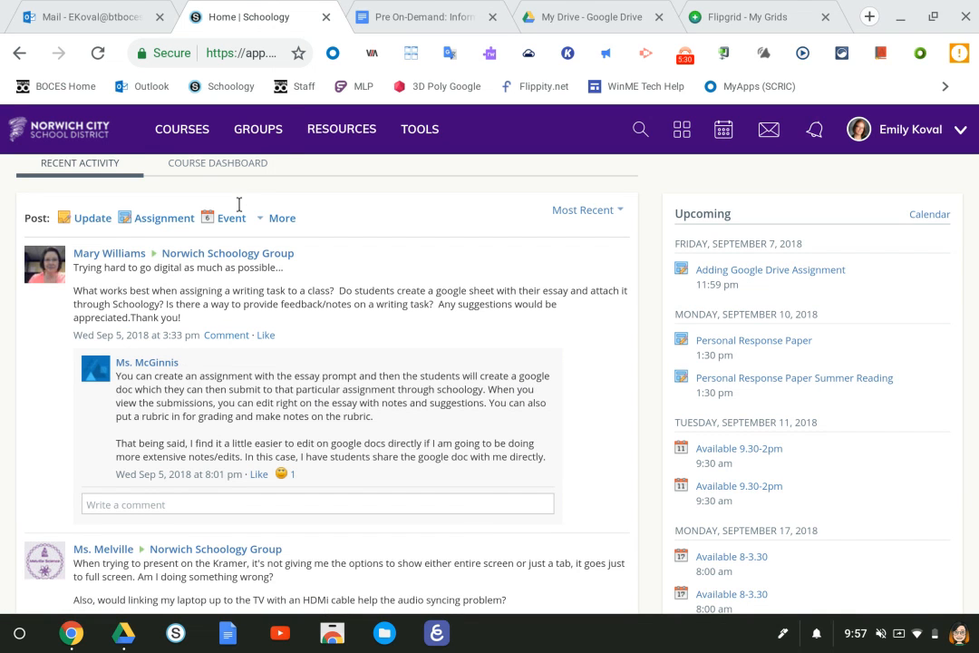
left_click(203, 131)
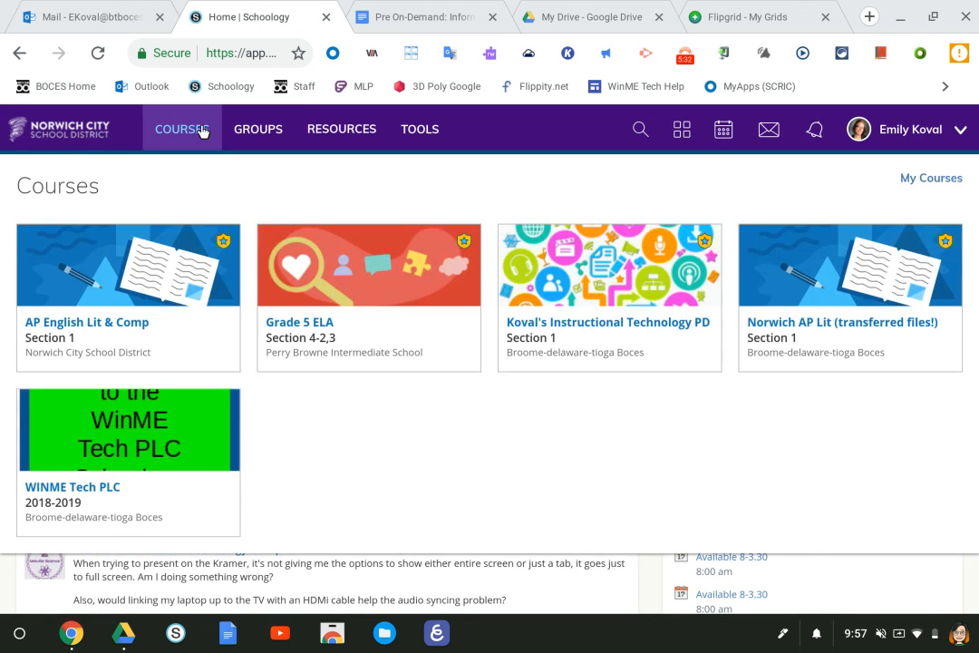
left_click(639, 288)
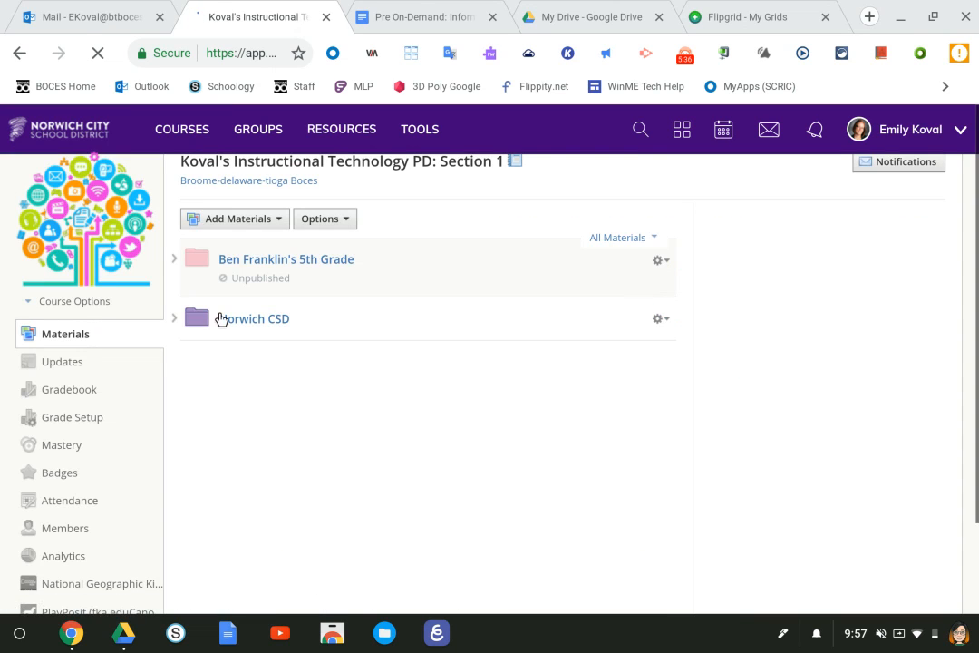
left_click(227, 318)
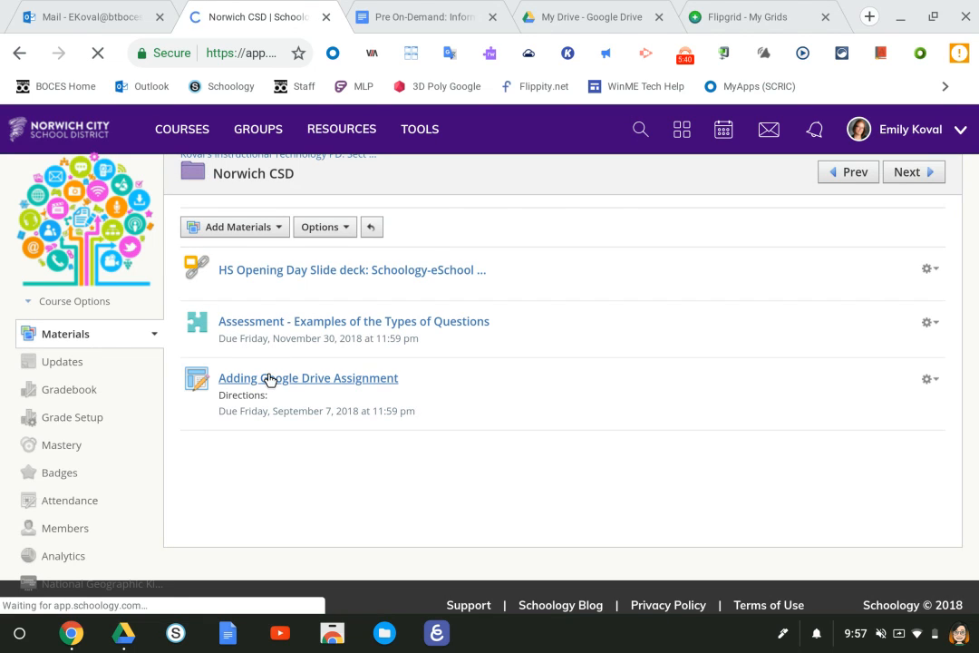
left_click(269, 379)
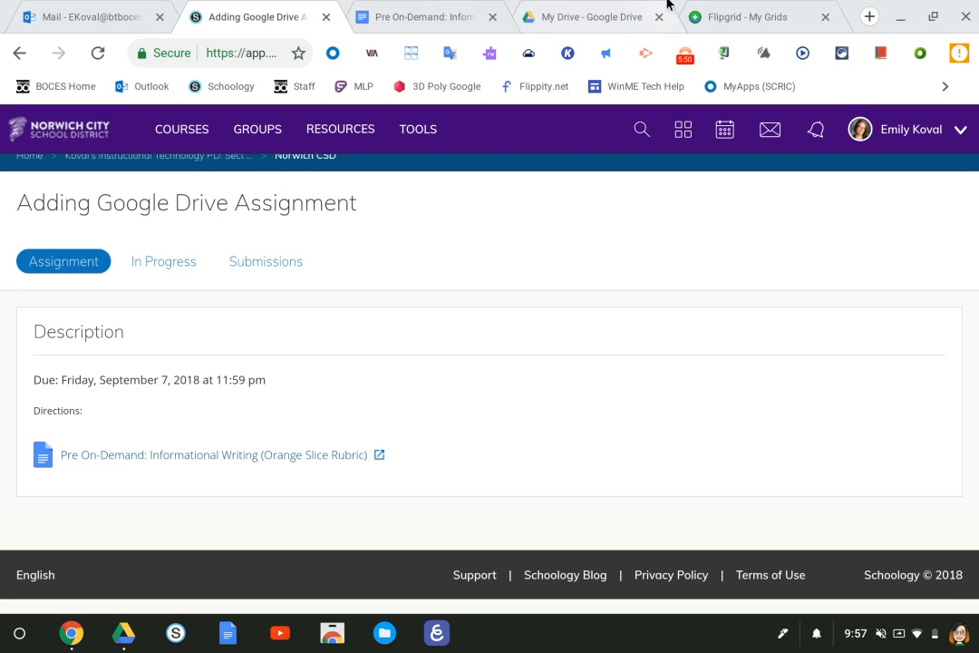
left_click(466, 11)
left_click(853, 131)
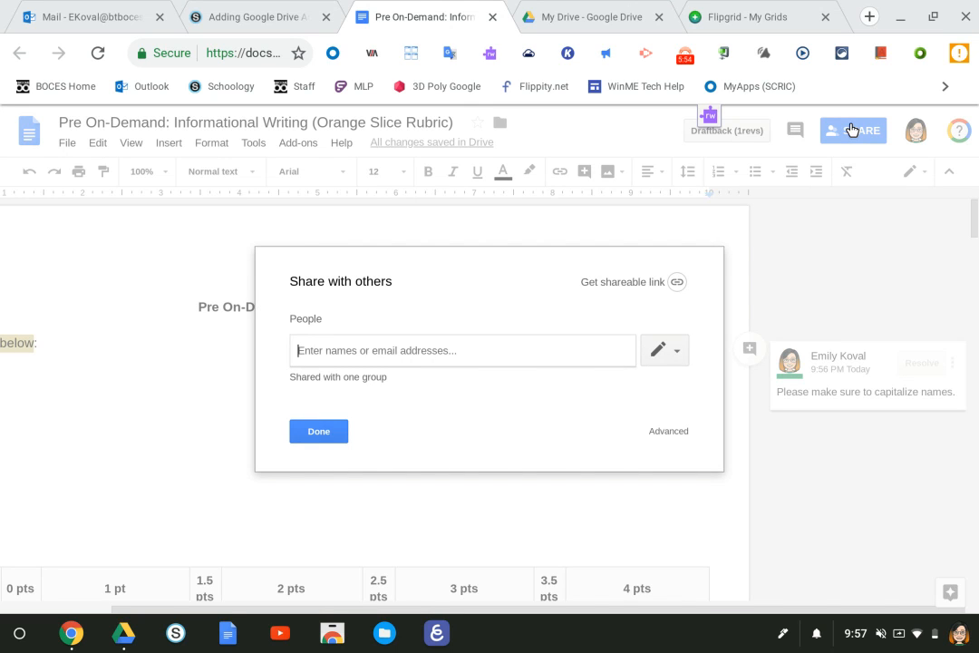
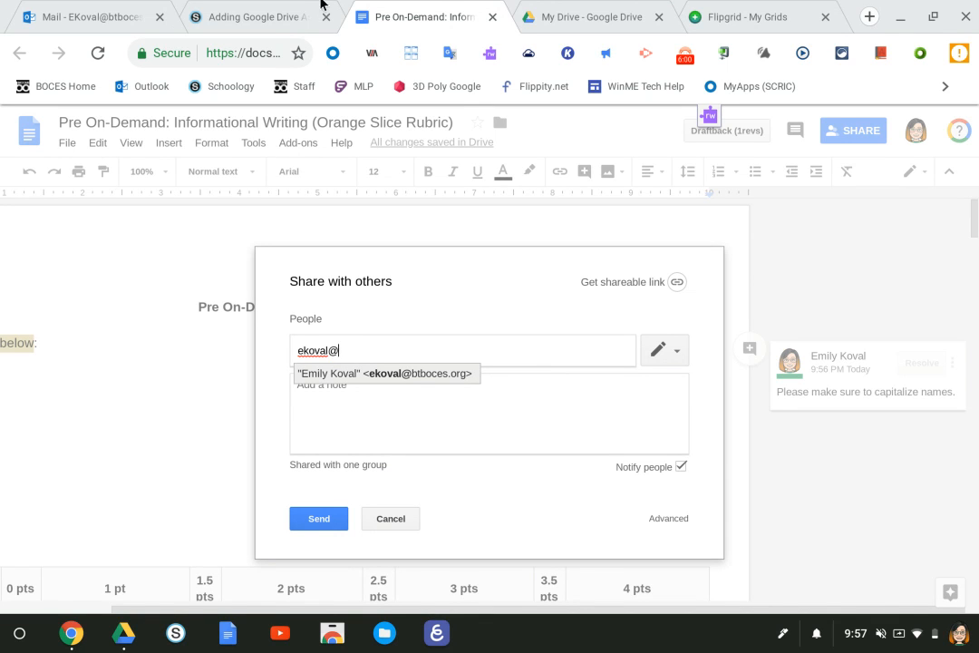
left_click(265, 7)
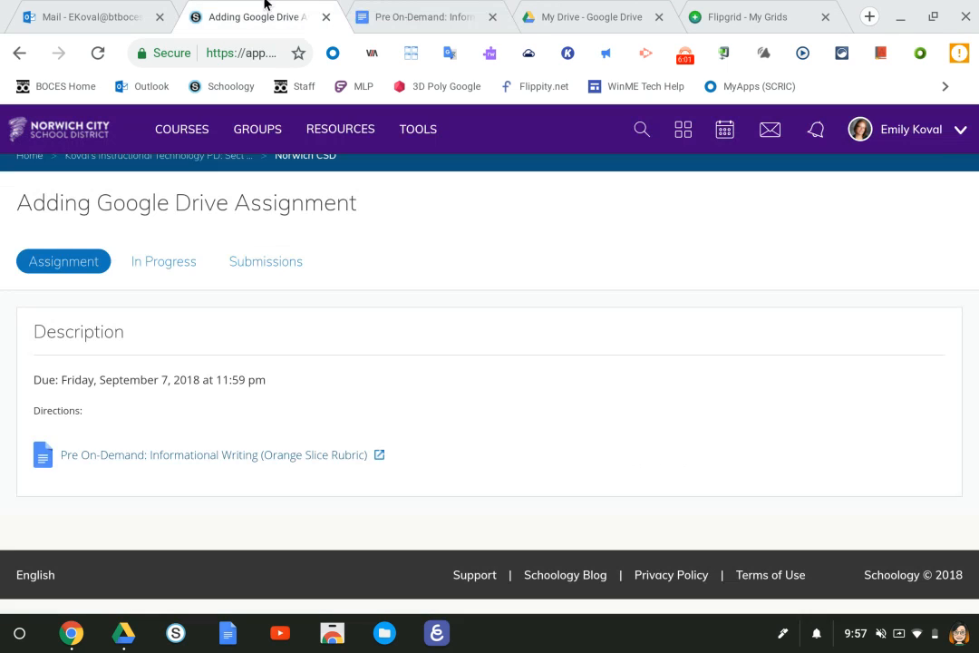
- Compare the In Progress and Submissions student lists, then switch to My Drive in Google Drive
left_click(172, 256)
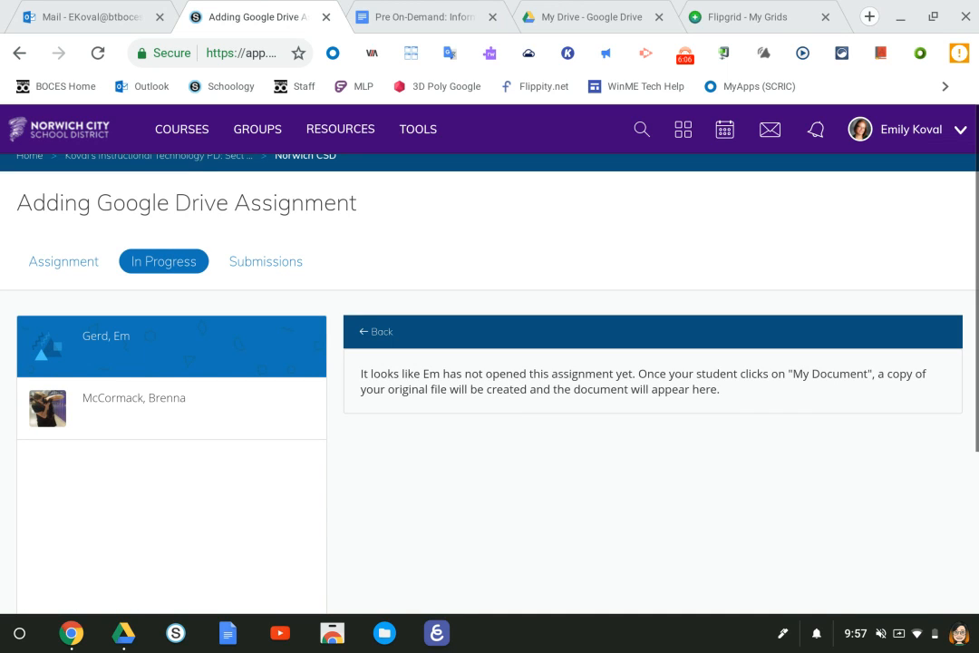
left_click(233, 261)
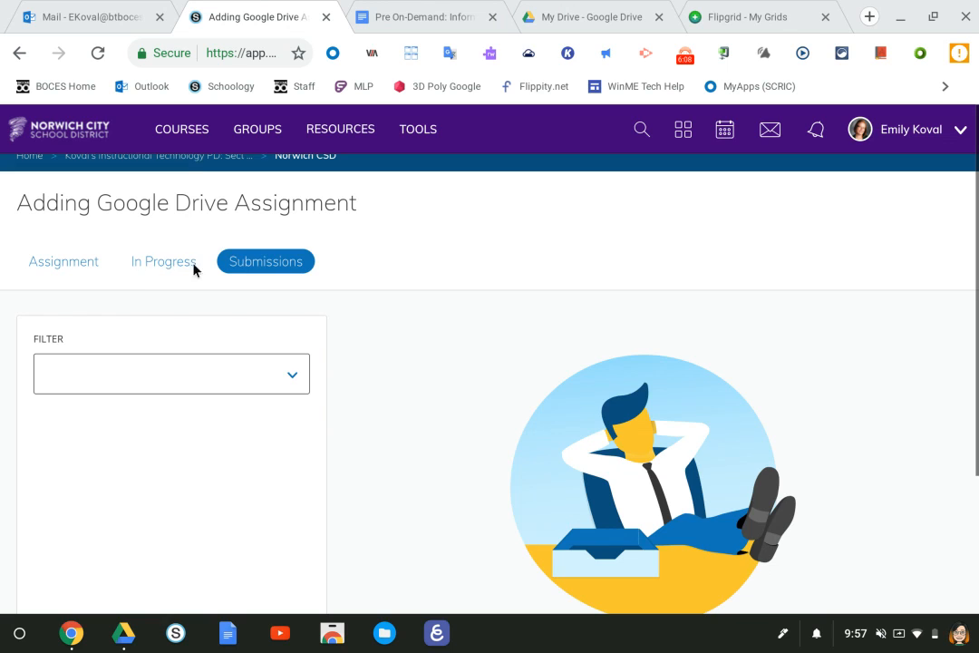
left_click(157, 264)
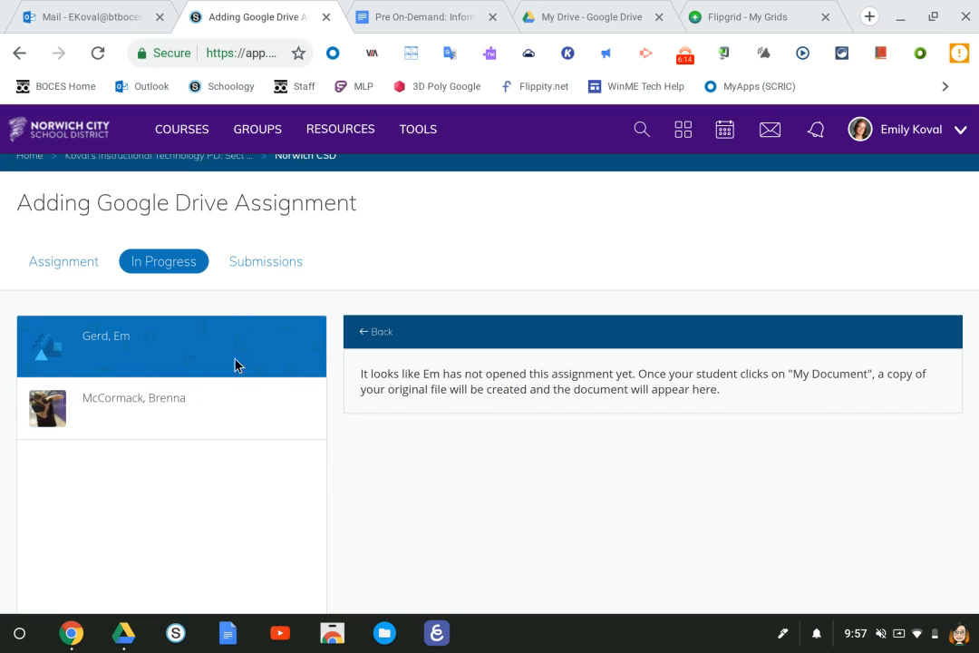
left_click(272, 262)
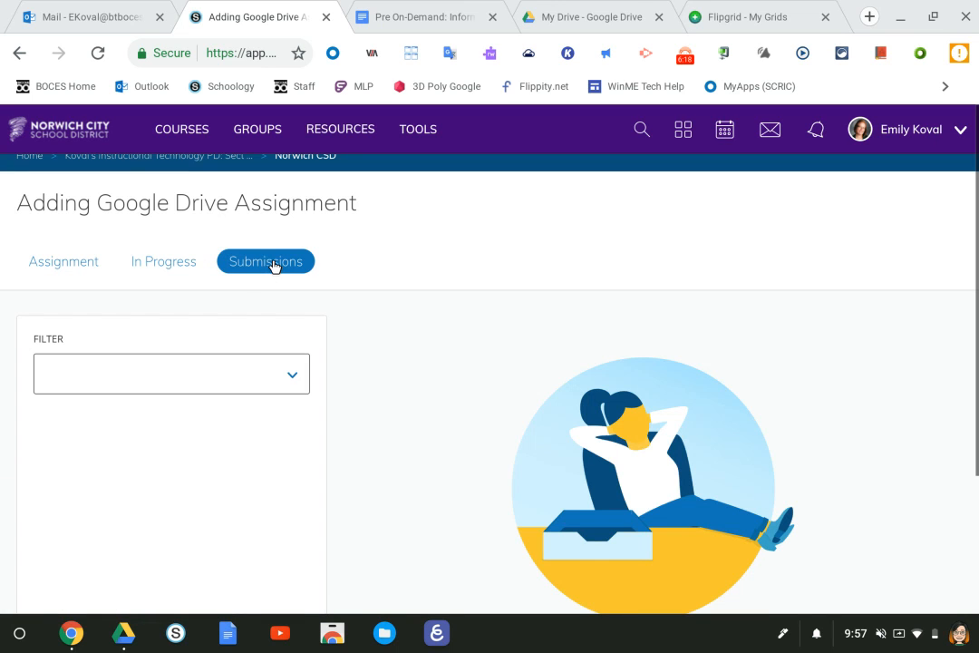
left_click(153, 263)
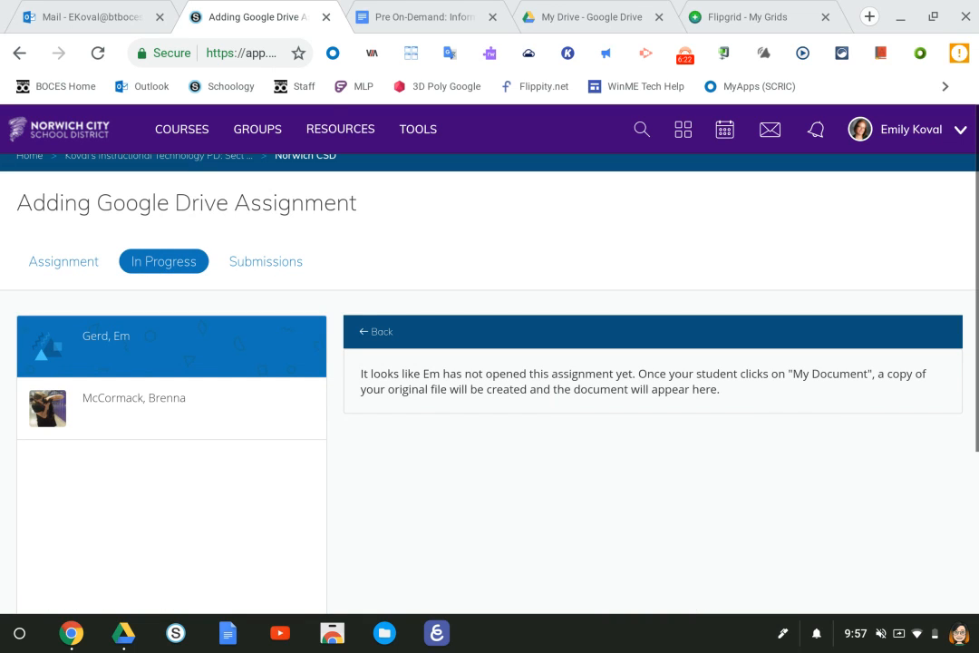
left_click(569, 9)
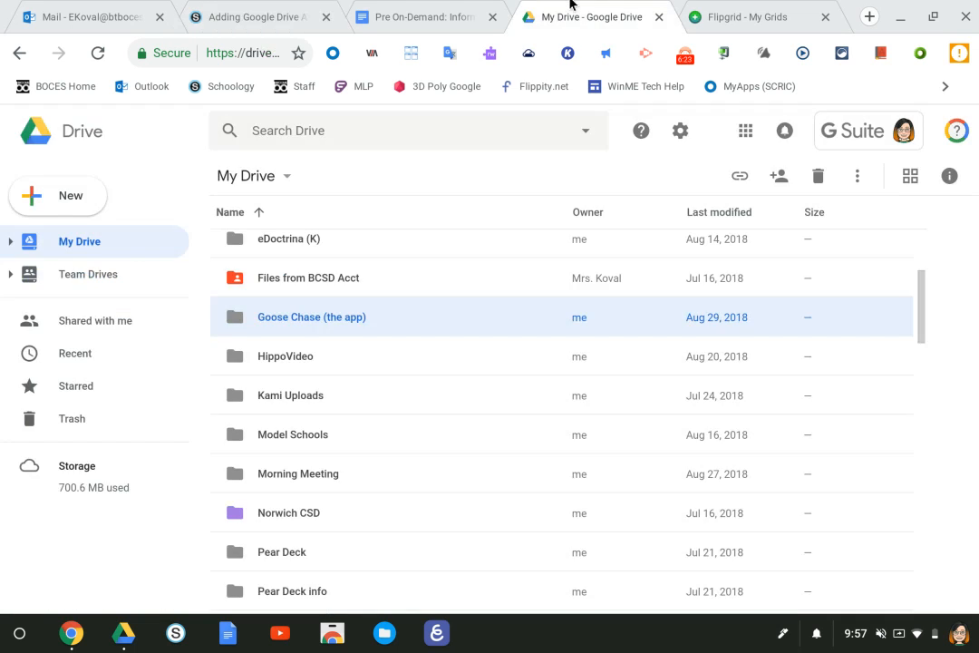
left_click(42, 203)
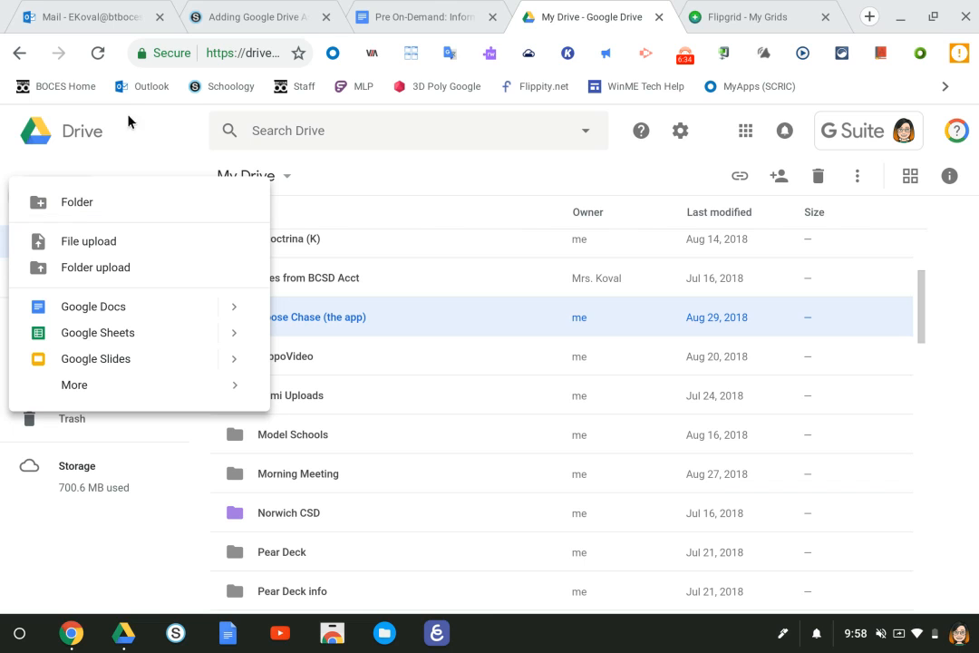
left_click(687, 54)
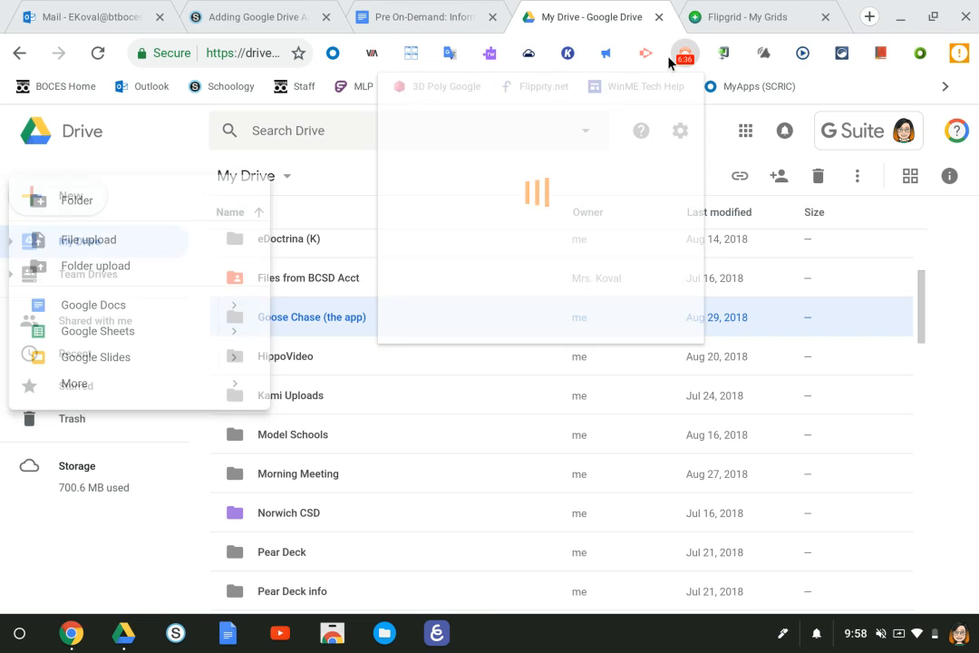